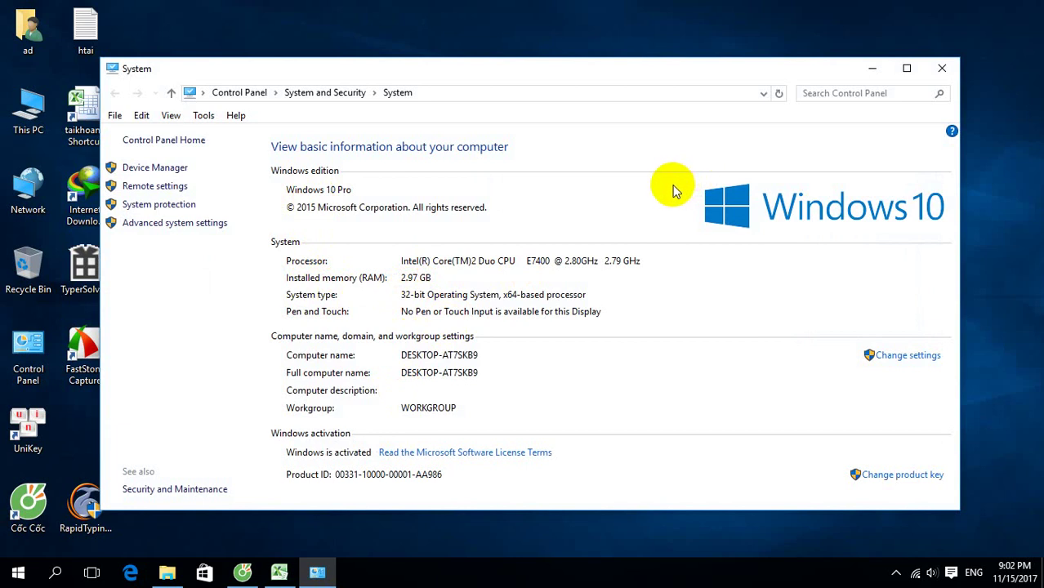
Close the System window and install Typer Solver by running TyperSolver_Setup as administrator.
left_click(942, 68)
right_click(94, 269)
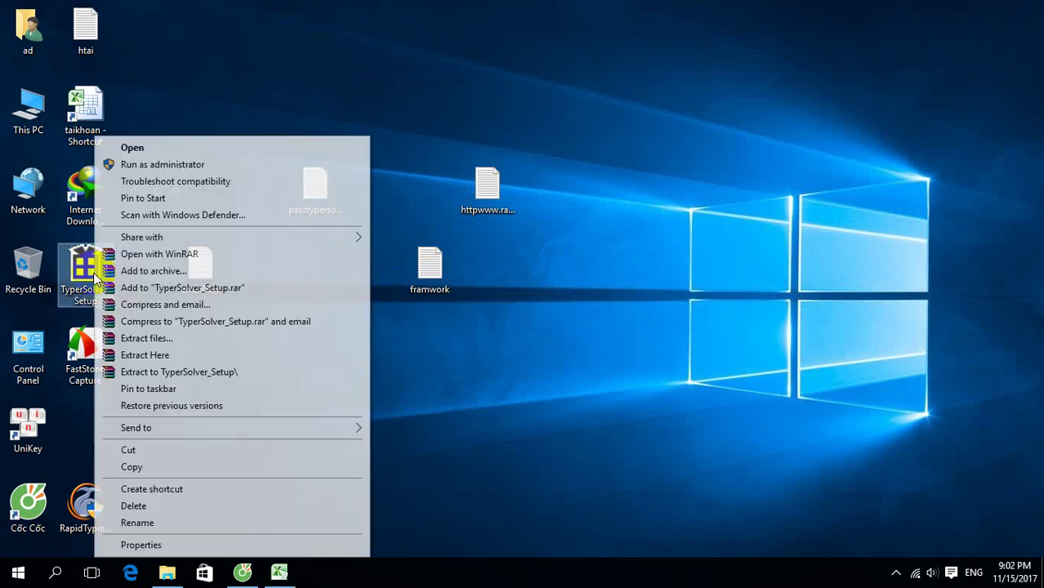
left_click(155, 164)
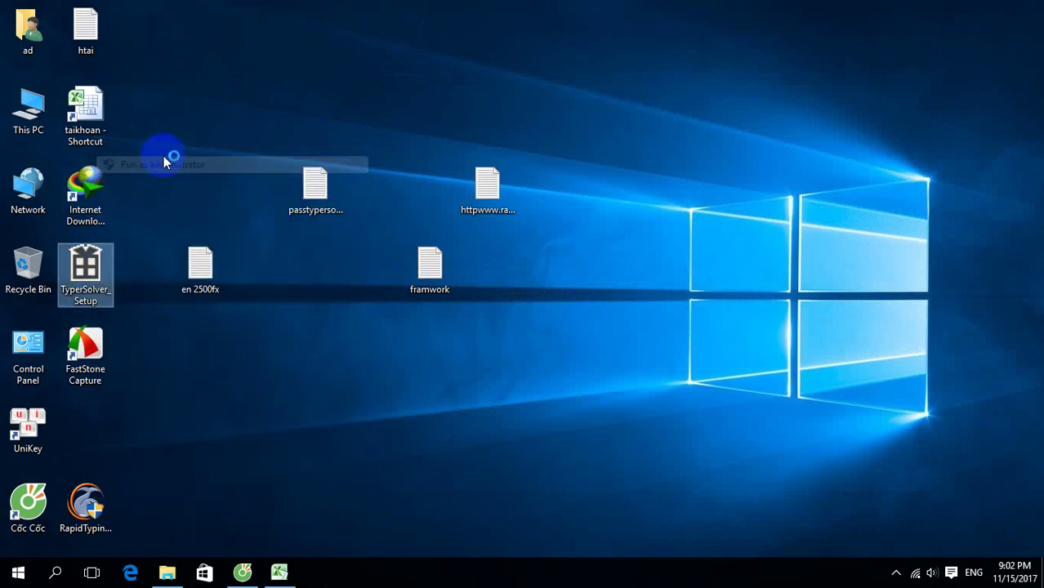
left_click(500, 288)
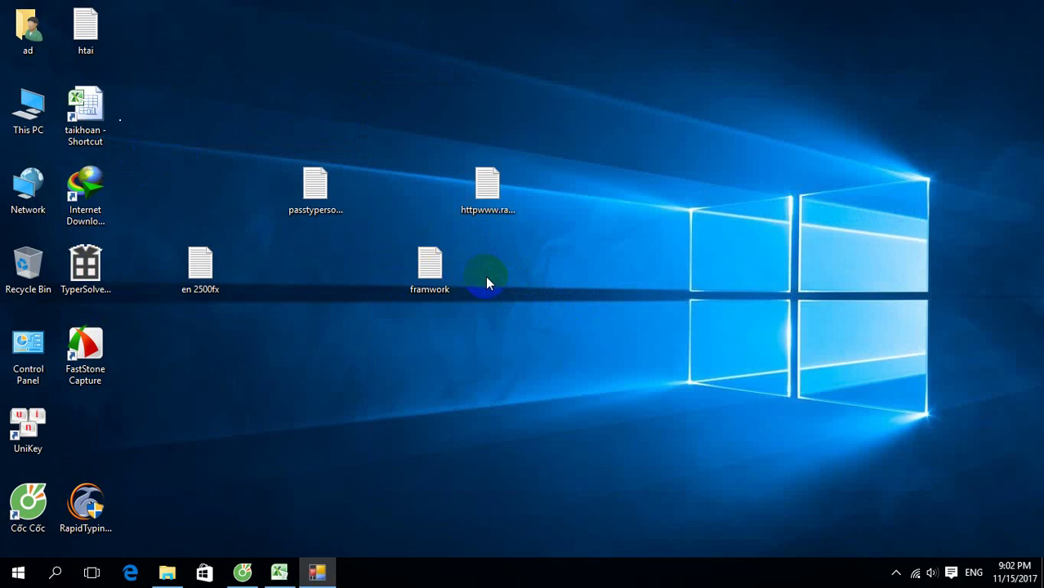
mouse_move(337, 572)
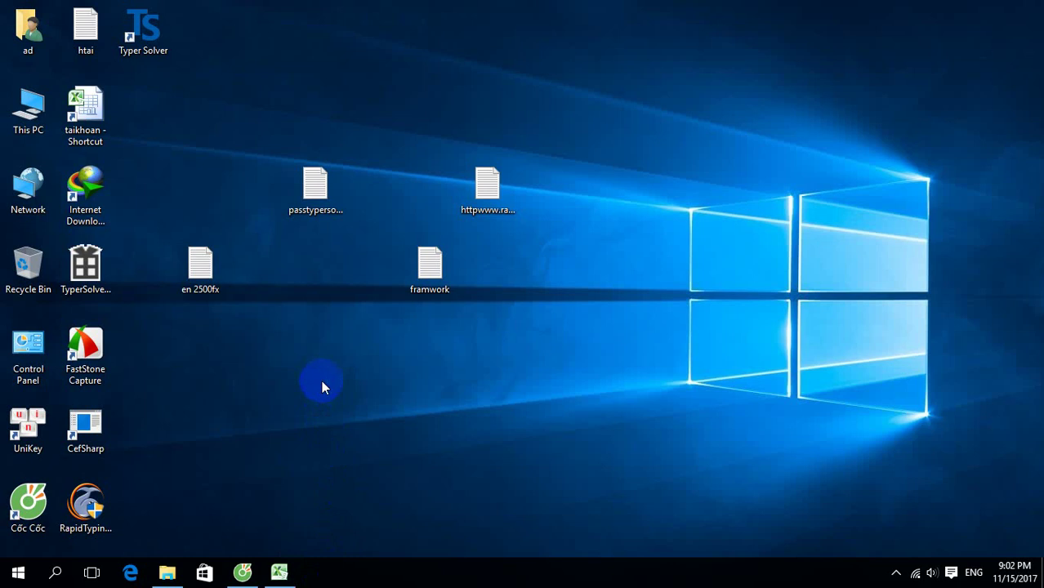
Refresh the desktop and run the Typer Solver shortcut as administrator.
right_click(586, 174)
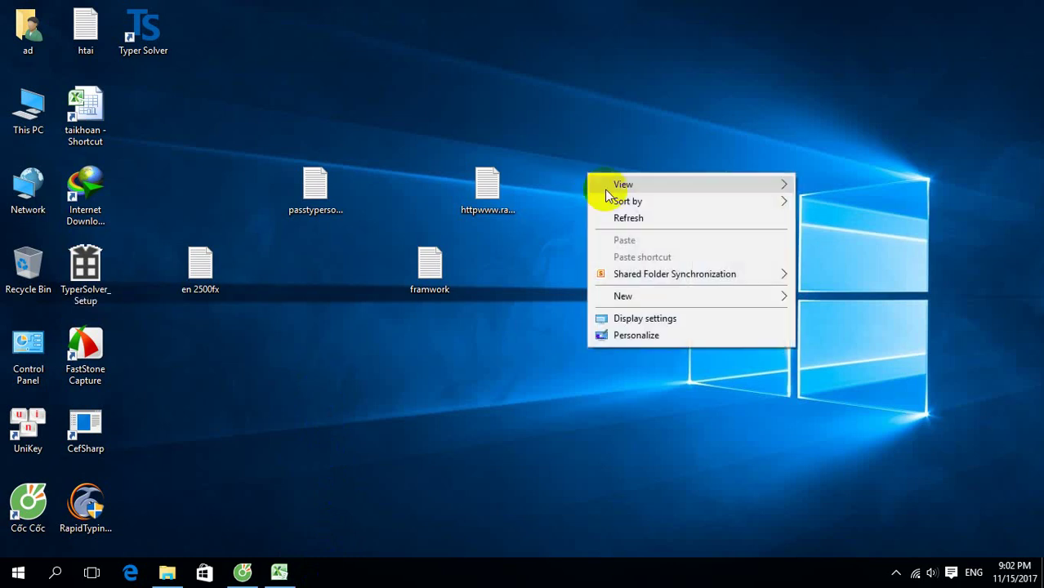
left_click(619, 215)
left_click(160, 54)
right_click(160, 53)
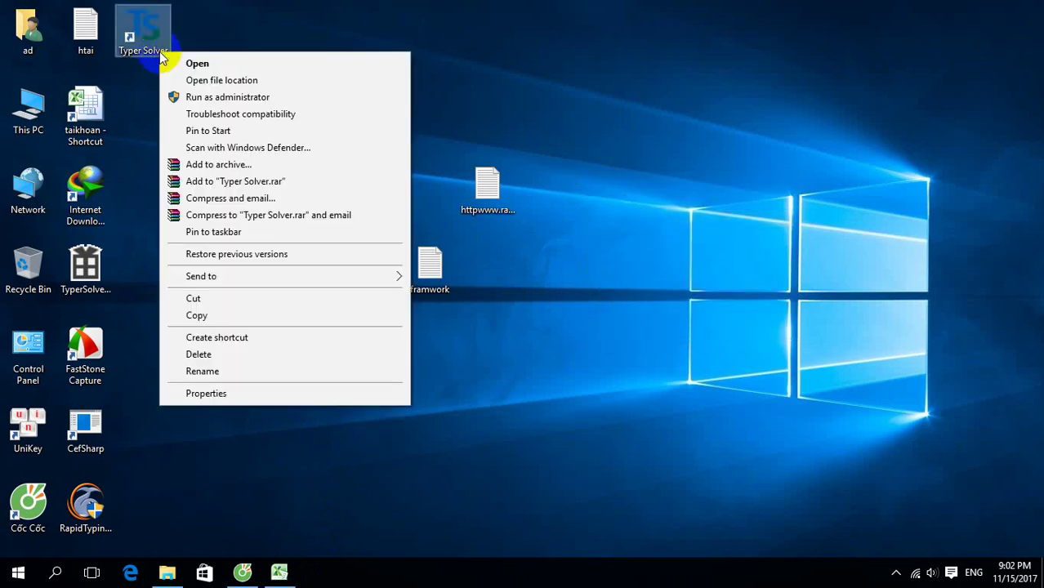
left_click(205, 95)
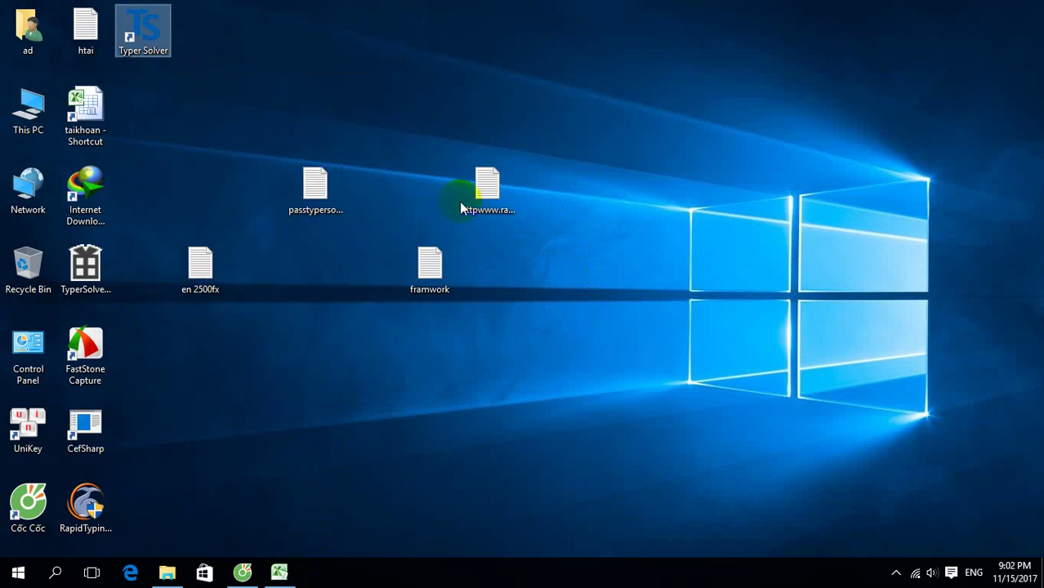
left_click(590, 319)
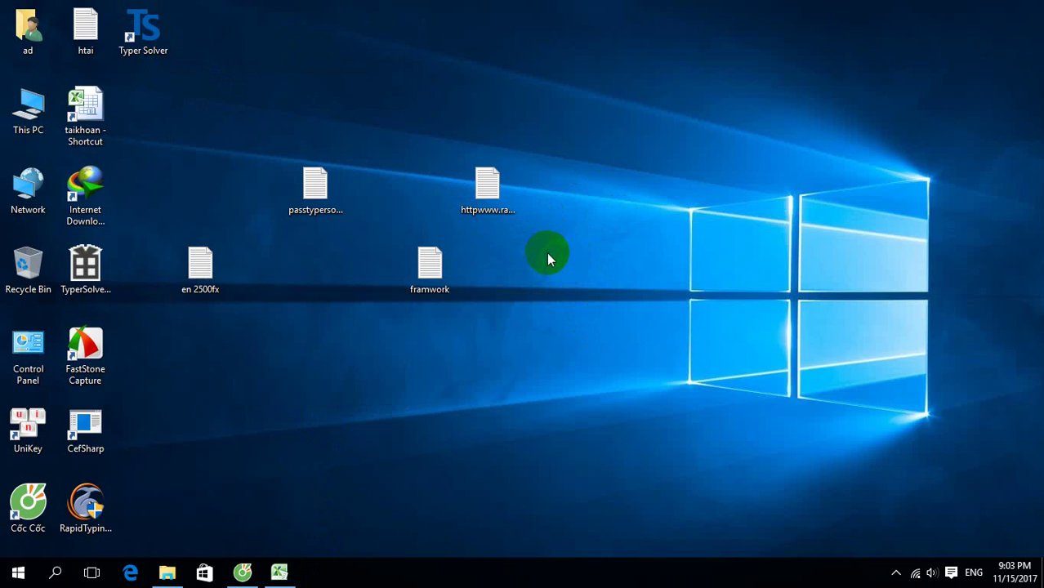
Check the list of installed programs in Control Panel for Typer Solver and close the window.
double_click(28, 353)
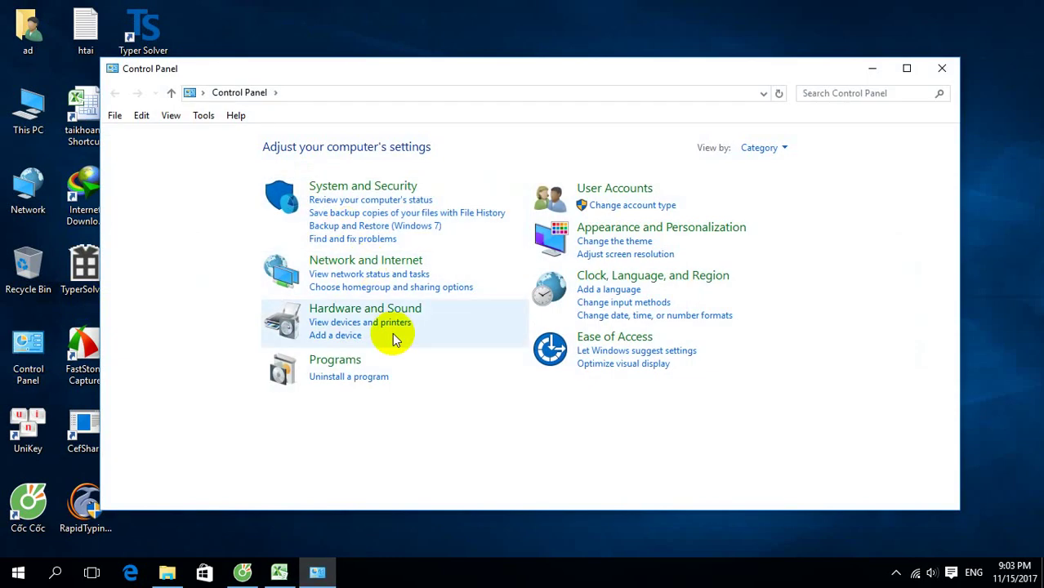
left_click(343, 345)
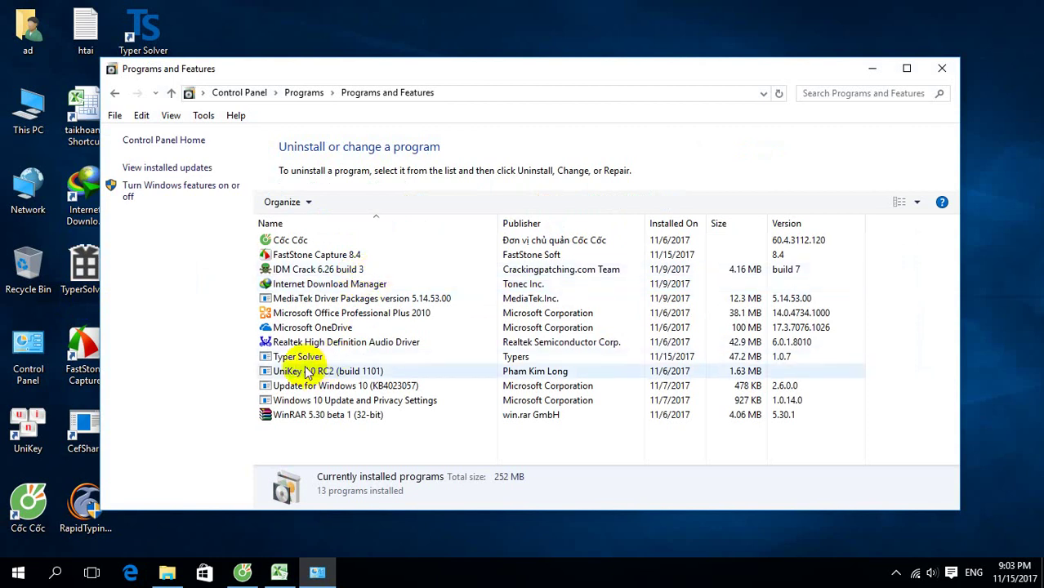
left_click(944, 72)
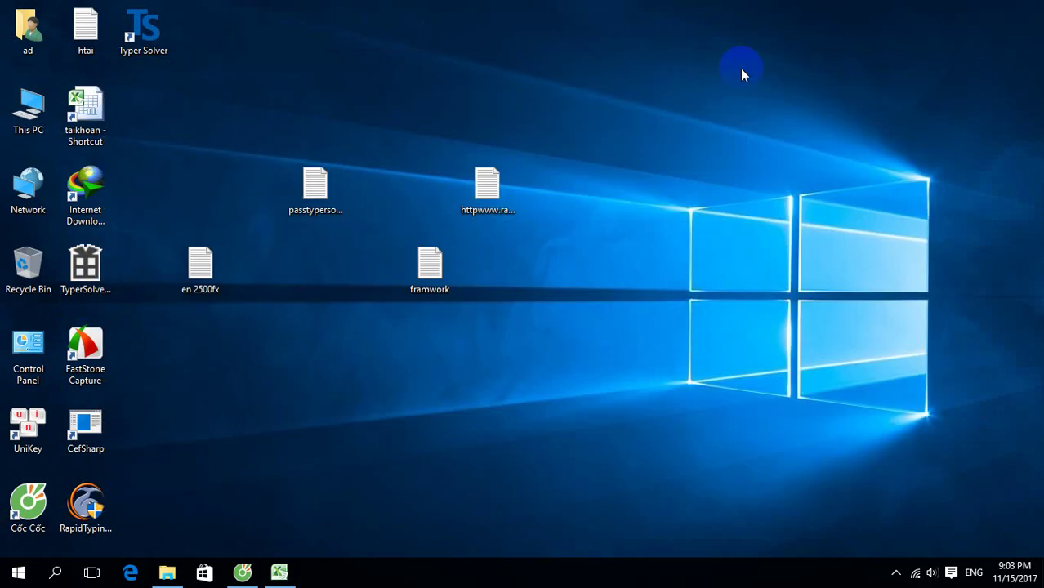
Open the Downloads folder from This PC.
double_click(27, 110)
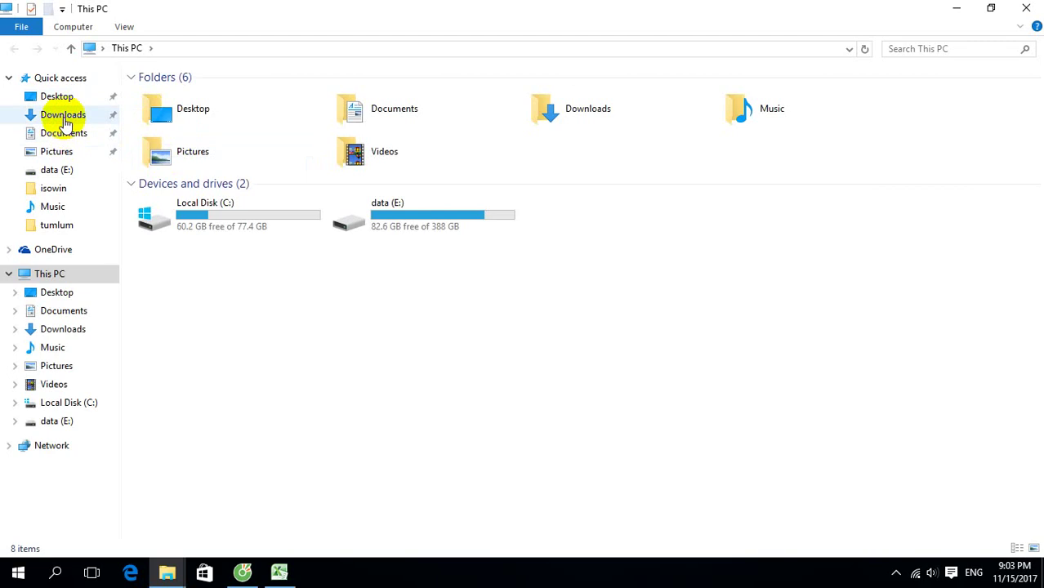
left_click(61, 114)
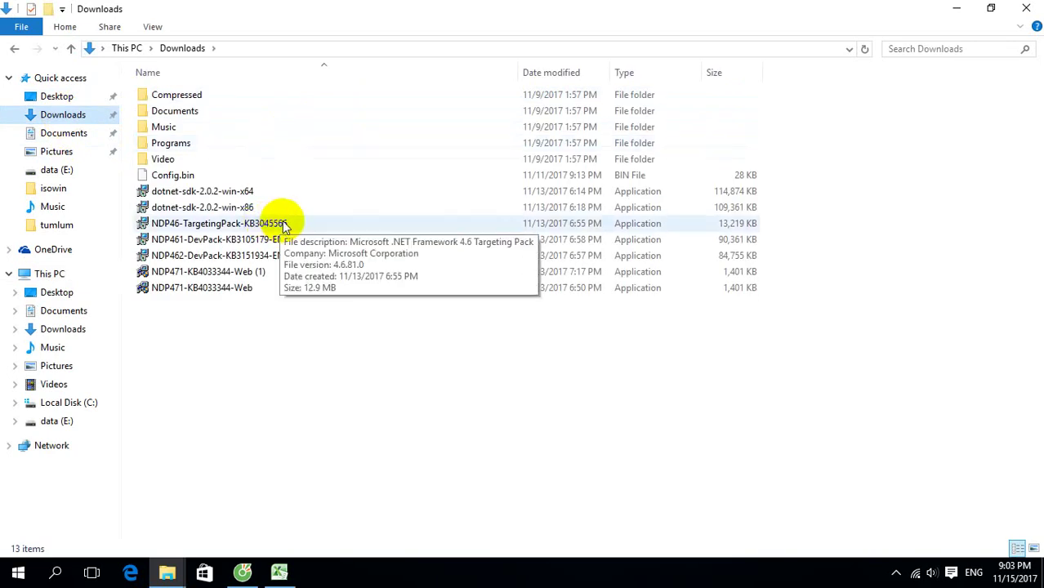
Try to install .NET Framework 4.7.1 by running NDP471-KB4033344-Web (1) as administrator, and close its setup dialog.
left_click(200, 274)
right_click(200, 276)
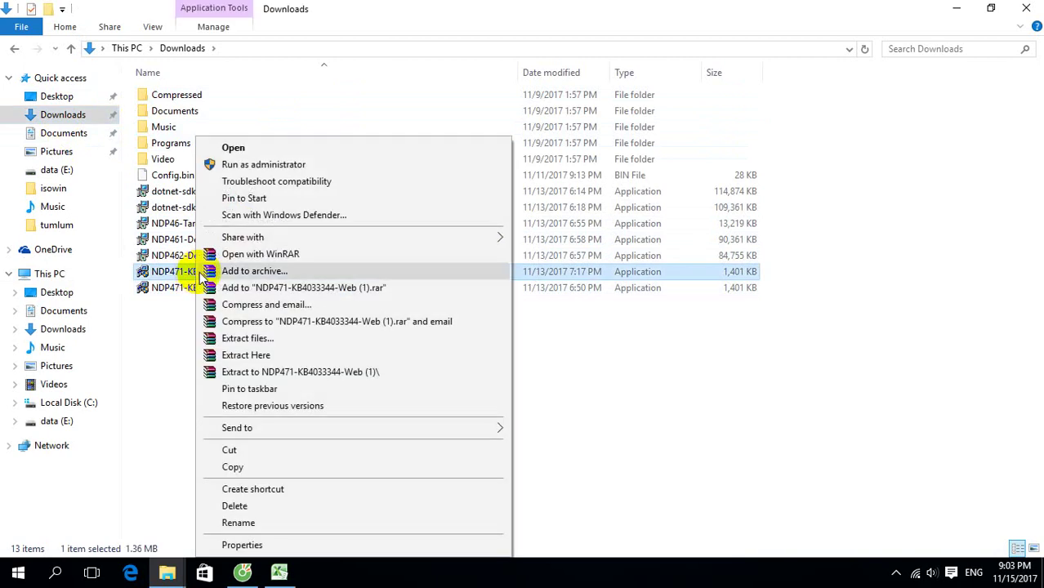
left_click(253, 164)
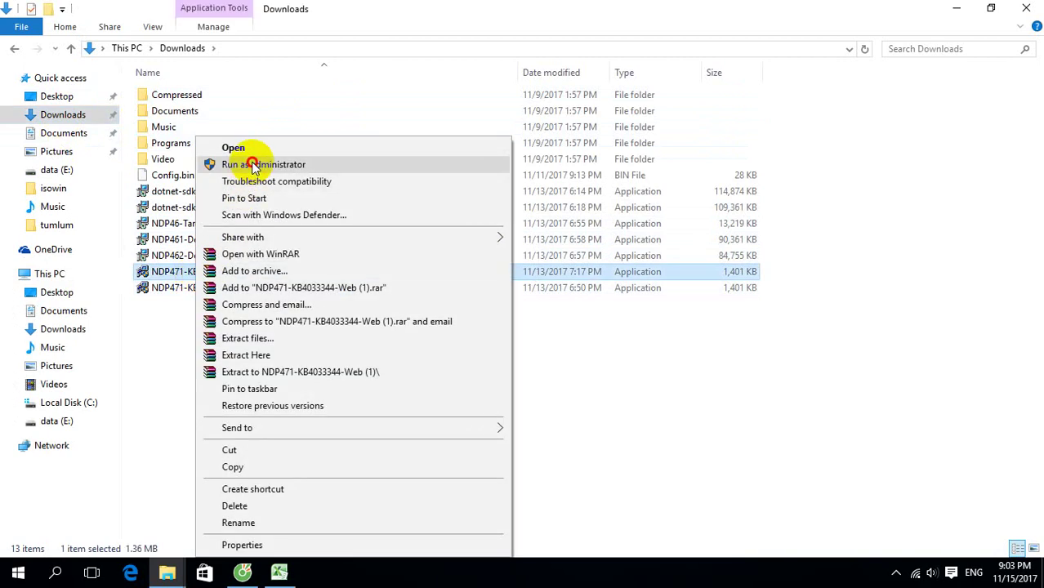
left_click(253, 164)
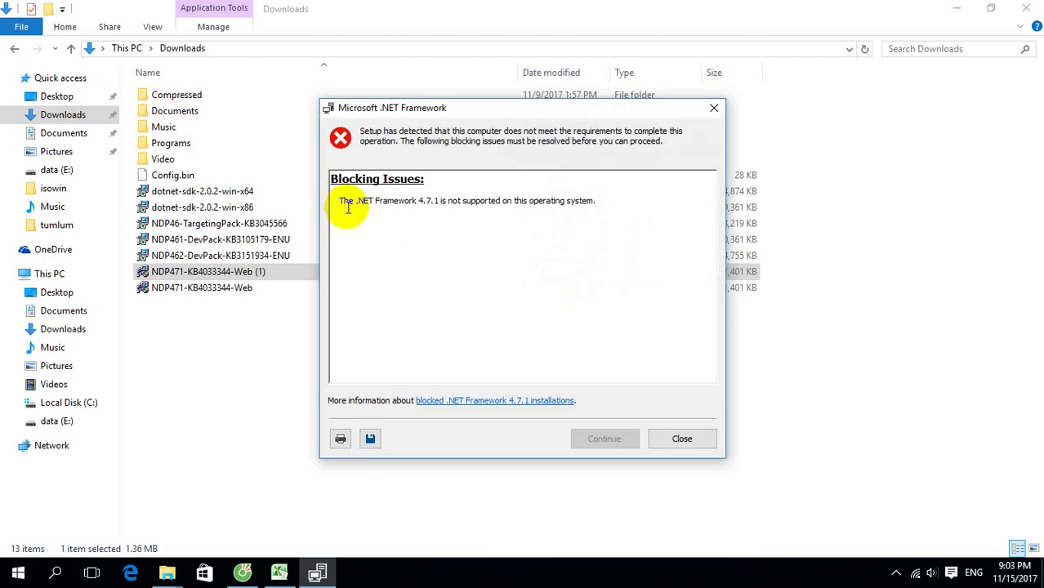
left_click(680, 441)
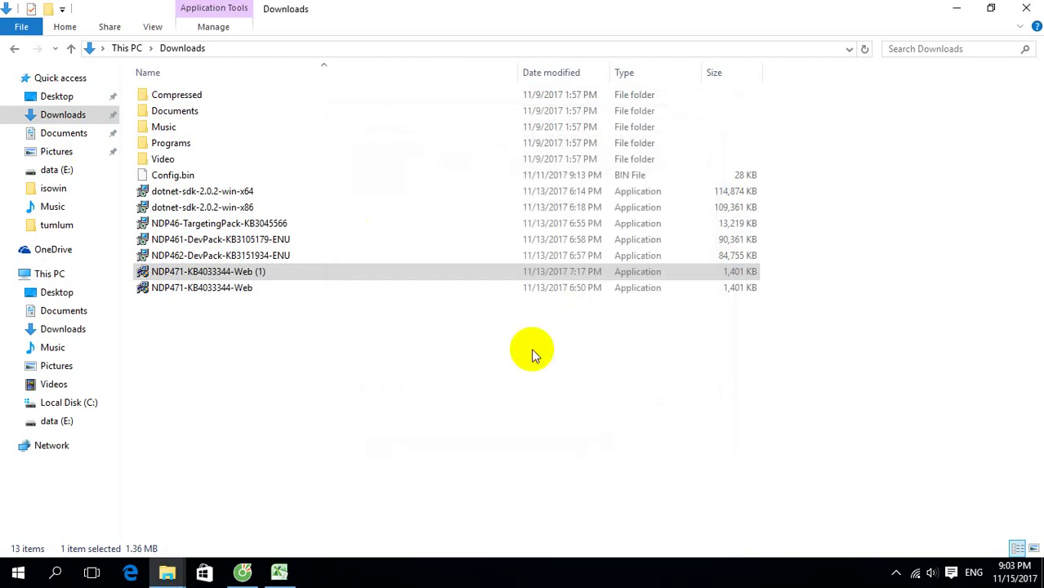
Run NDP462-DevPack-KB3151934-ENU as administrator and start a repair of the .NET Framework 4.6.2 Developer Pack.
left_click(189, 259)
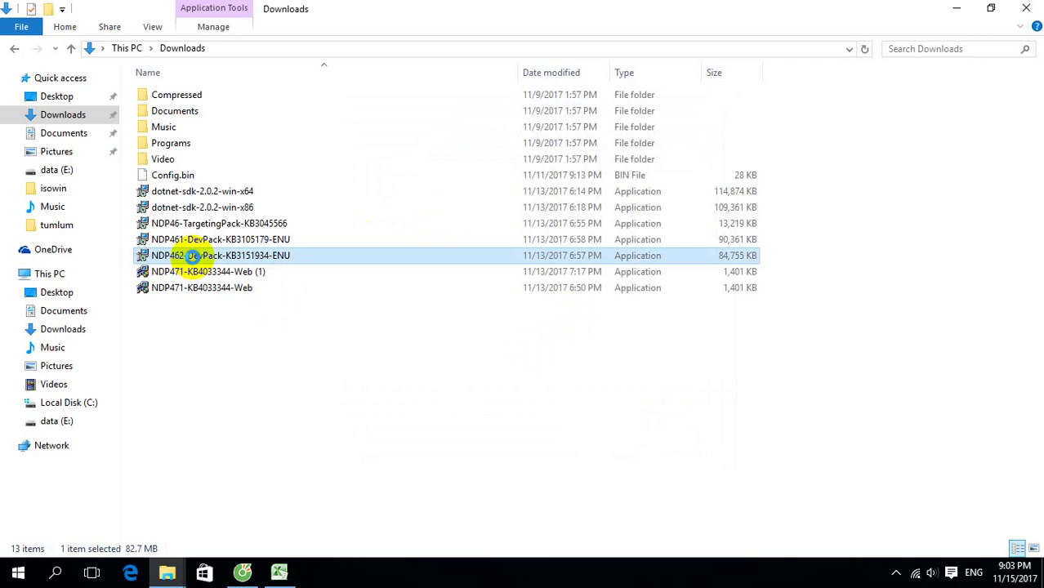
right_click(193, 256)
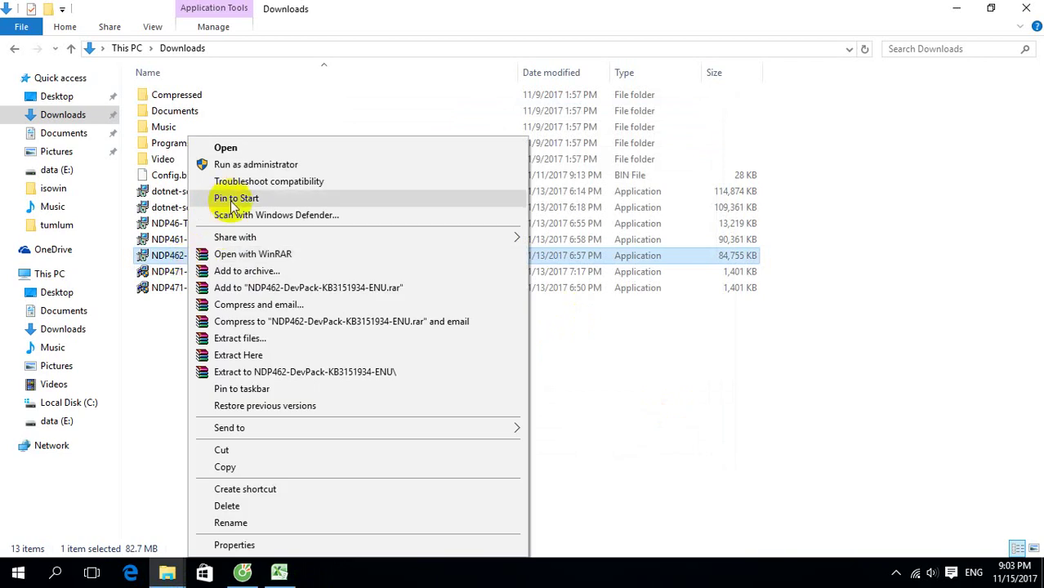
left_click(232, 162)
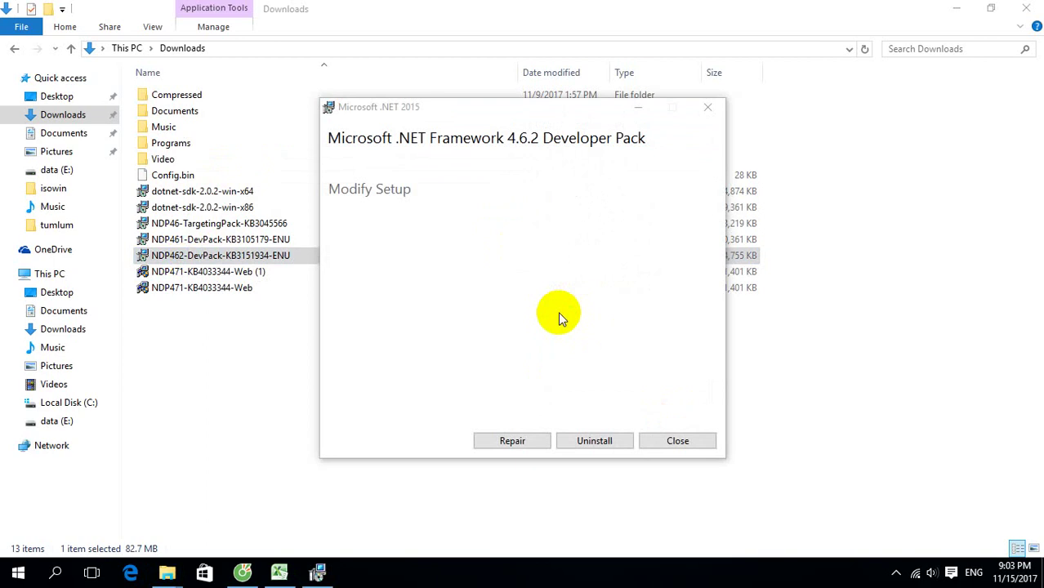
left_click(515, 442)
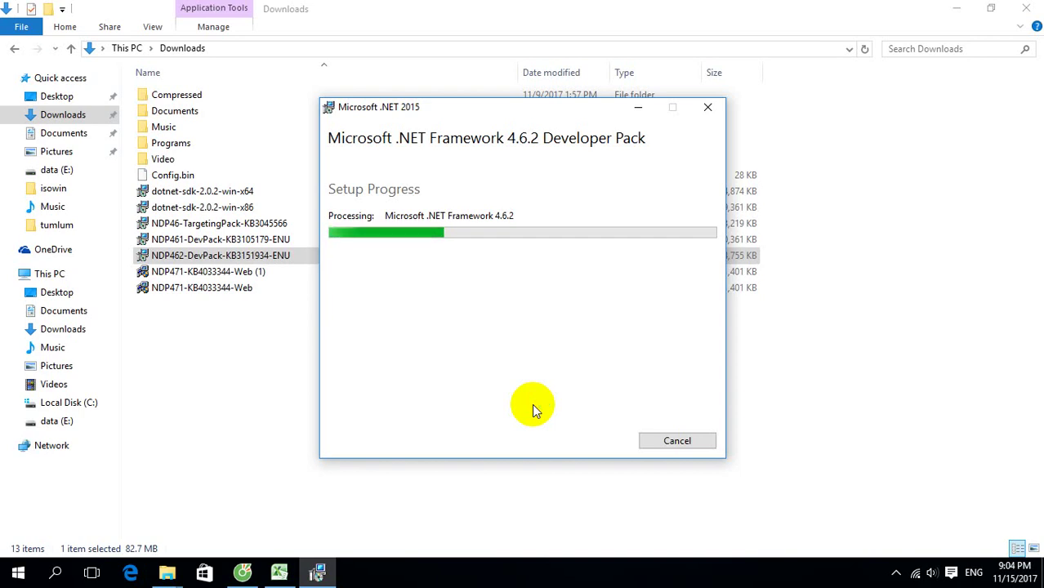
Minimize the Downloads window and run Typer Solver as administrator while the .NET repair is in progress.
left_click(956, 8)
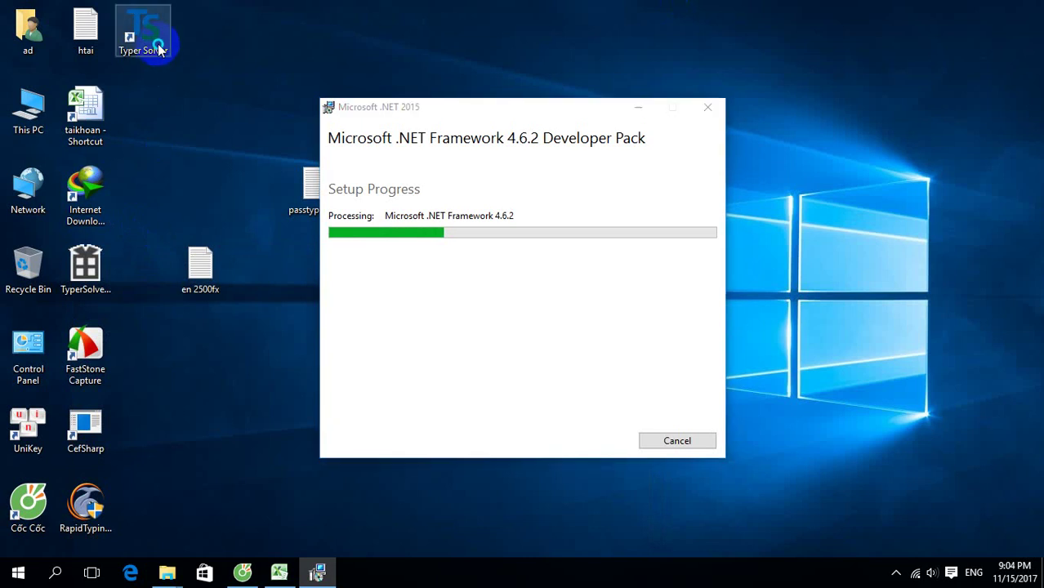
right_click(157, 45)
left_click(143, 32)
right_click(143, 29)
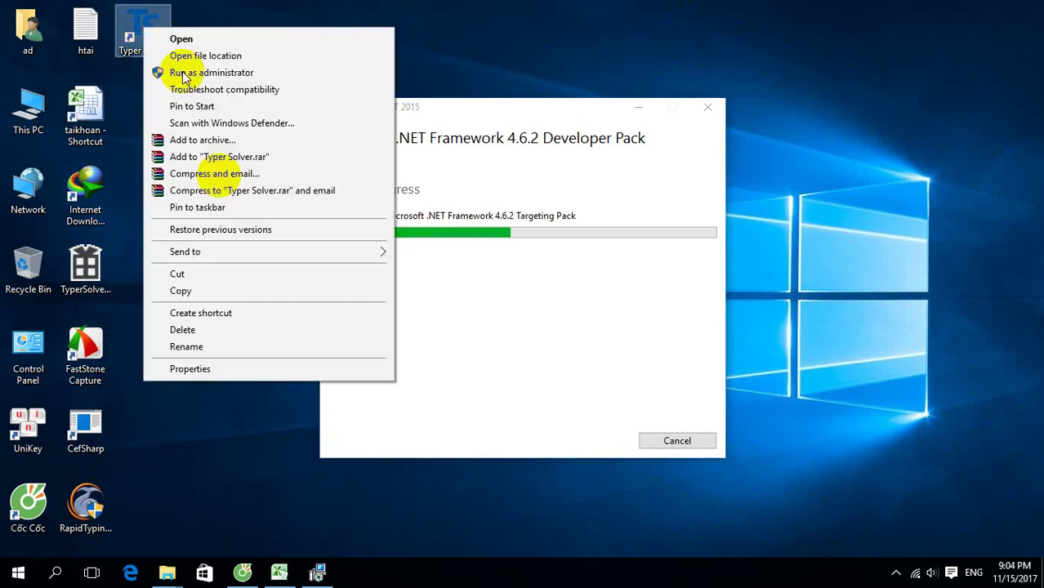
left_click(182, 73)
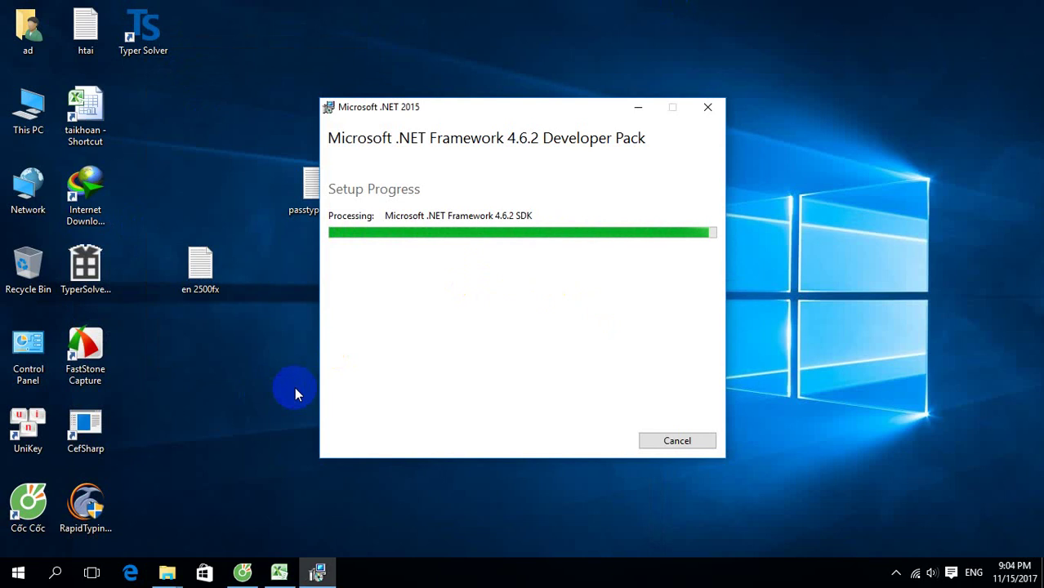
Bring back the .NET Framework 4.6.2 setup window, close it once setup is complete, and refresh the desktop.
left_click(317, 572)
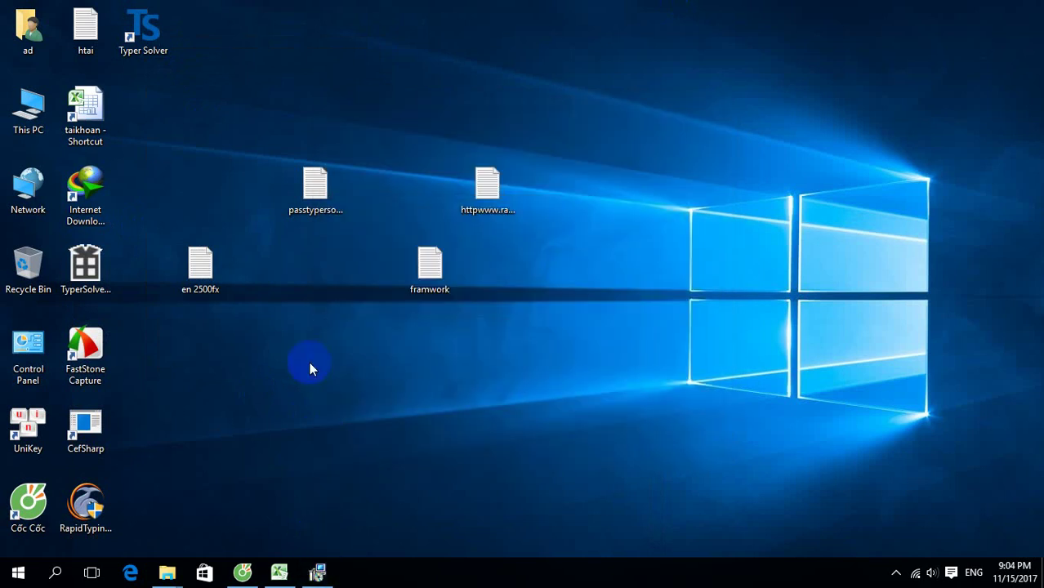
left_click(317, 572)
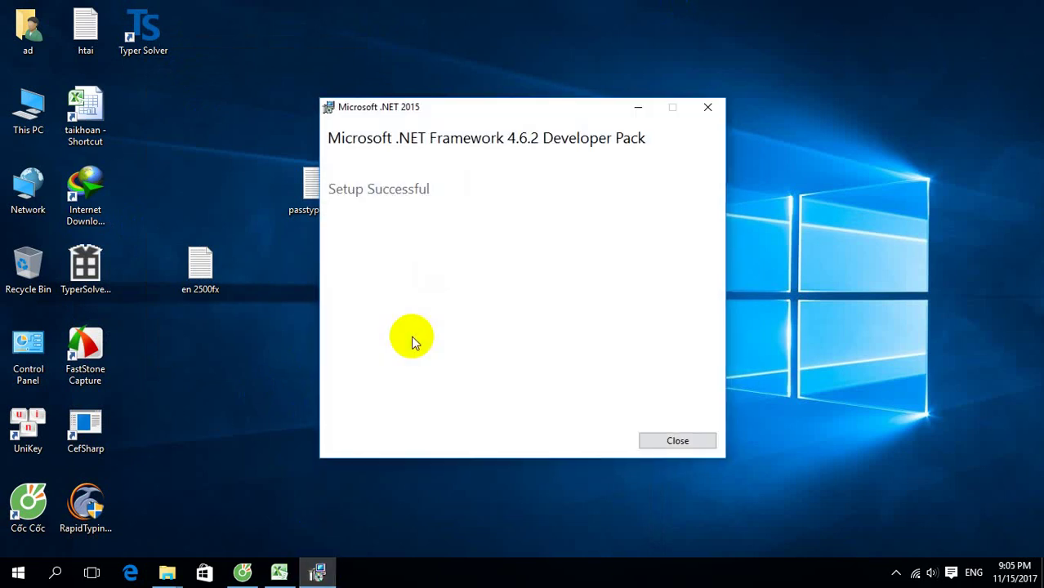
left_click(677, 440)
right_click(599, 222)
left_click(633, 262)
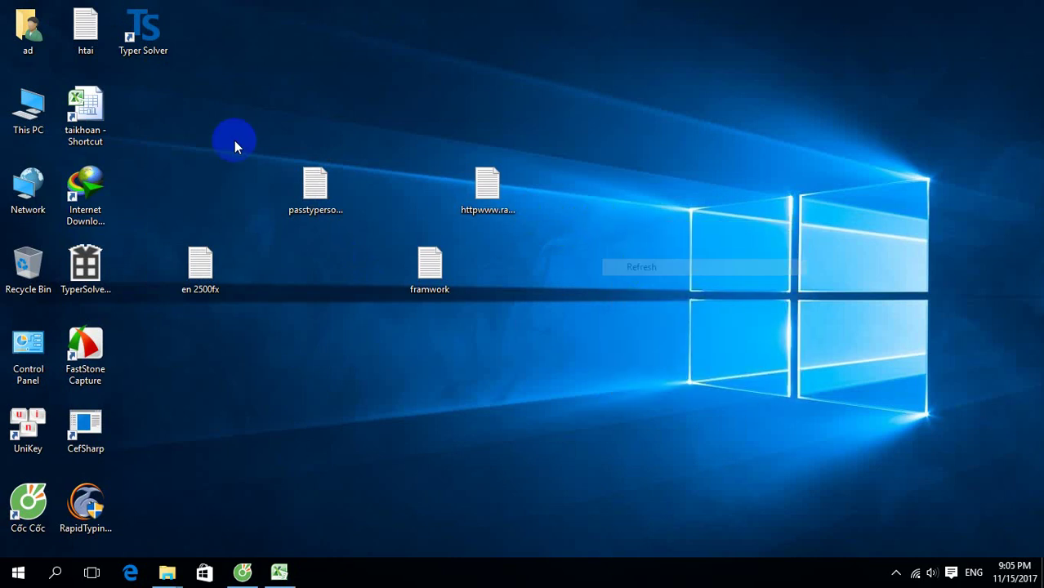
Launch Typer Solver again with administrator rights after the .NET Framework 4.6.2 repair.
right_click(149, 43)
left_click(187, 65)
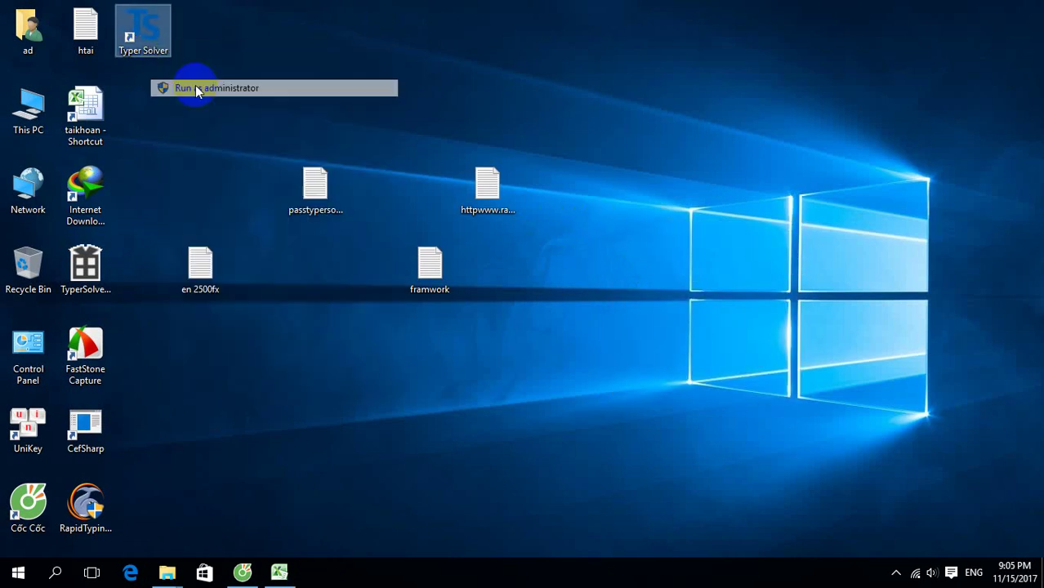
left_click(602, 315)
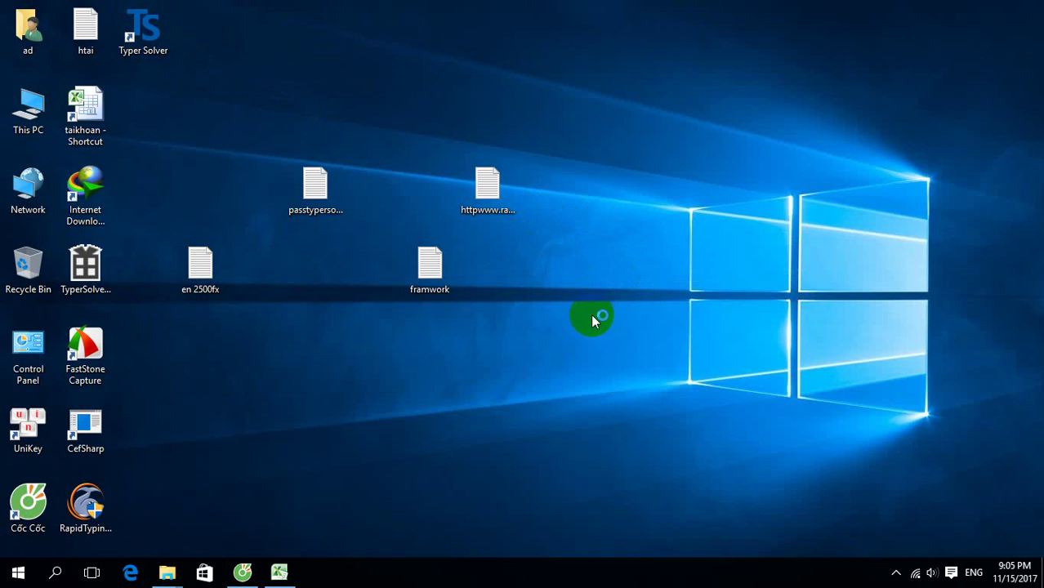
Find and open Windows Defender, then go to its settings page for adding an exclusion.
left_click(55, 575)
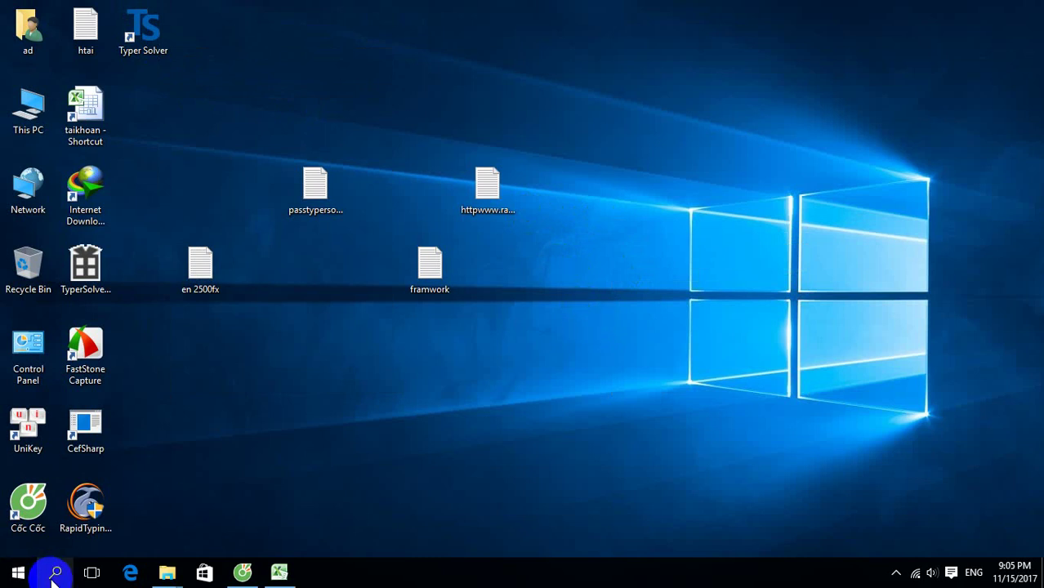
type("w")
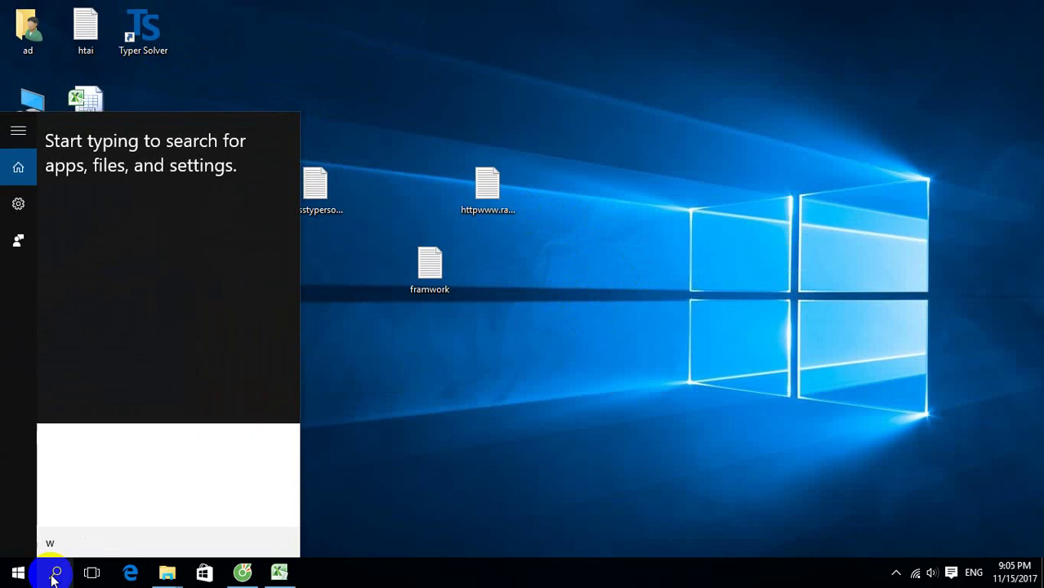
type("indow")
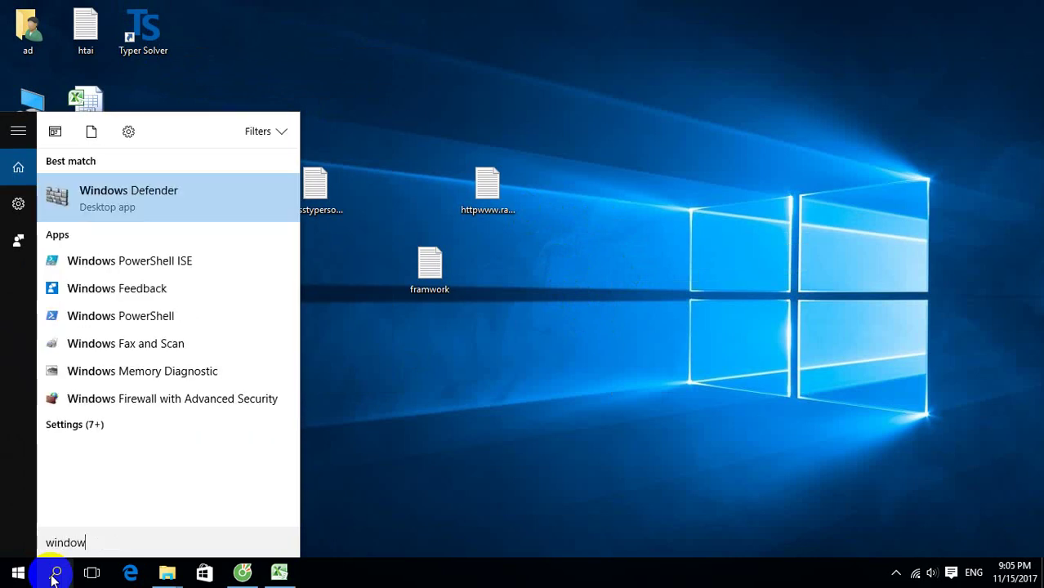
left_click(129, 194)
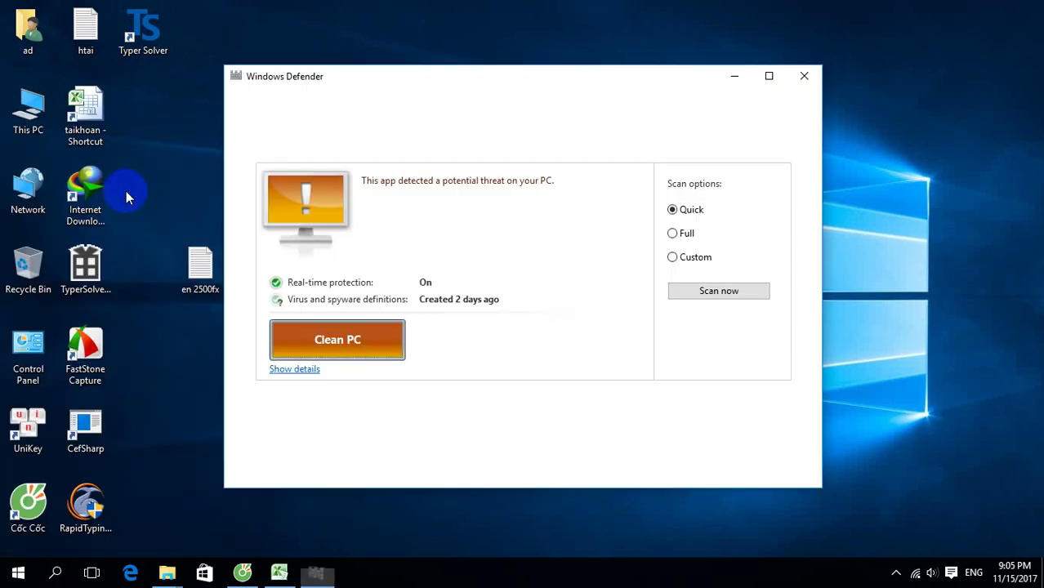
left_click(709, 137)
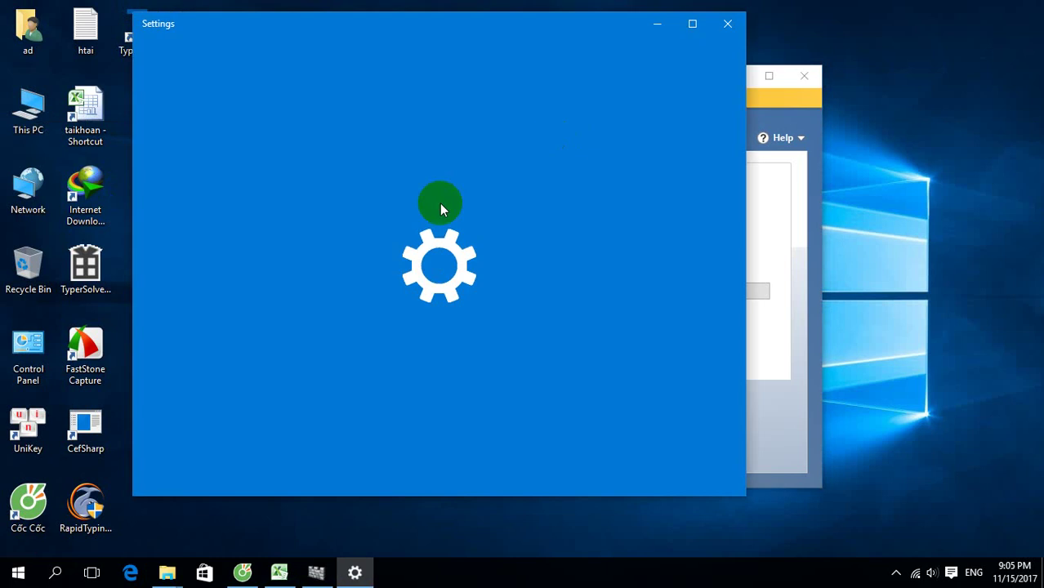
scroll(468, 300, "down", 5)
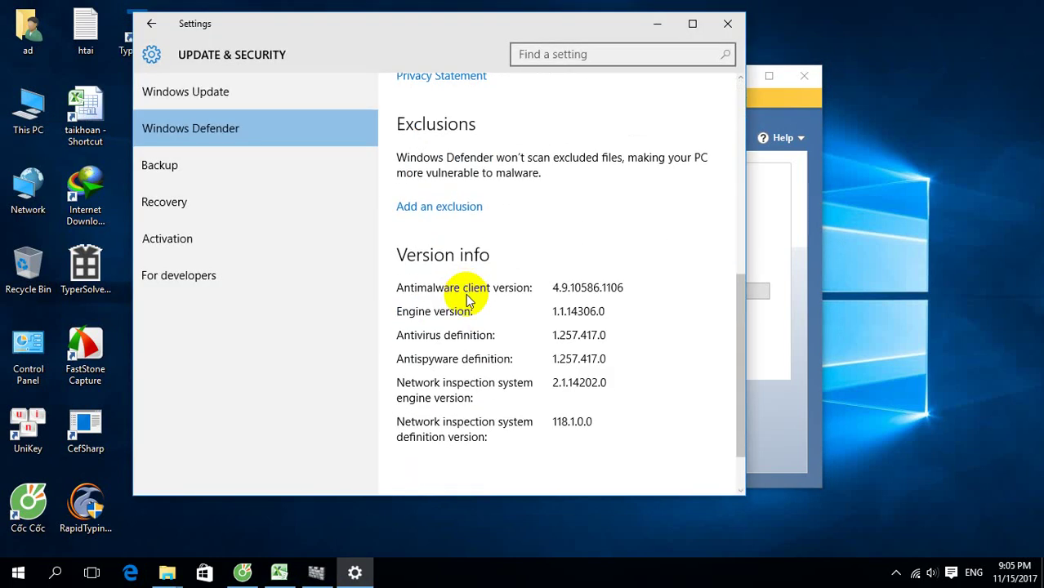
left_click(446, 207)
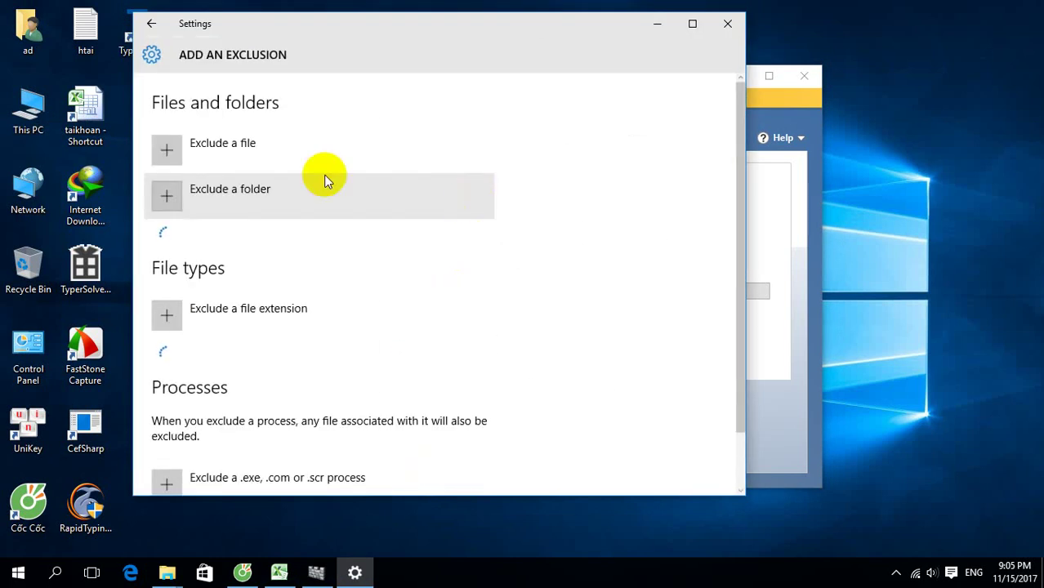
Exclude the Typer Solver file on the Desktop from Windows Defender scanning.
left_click(170, 144)
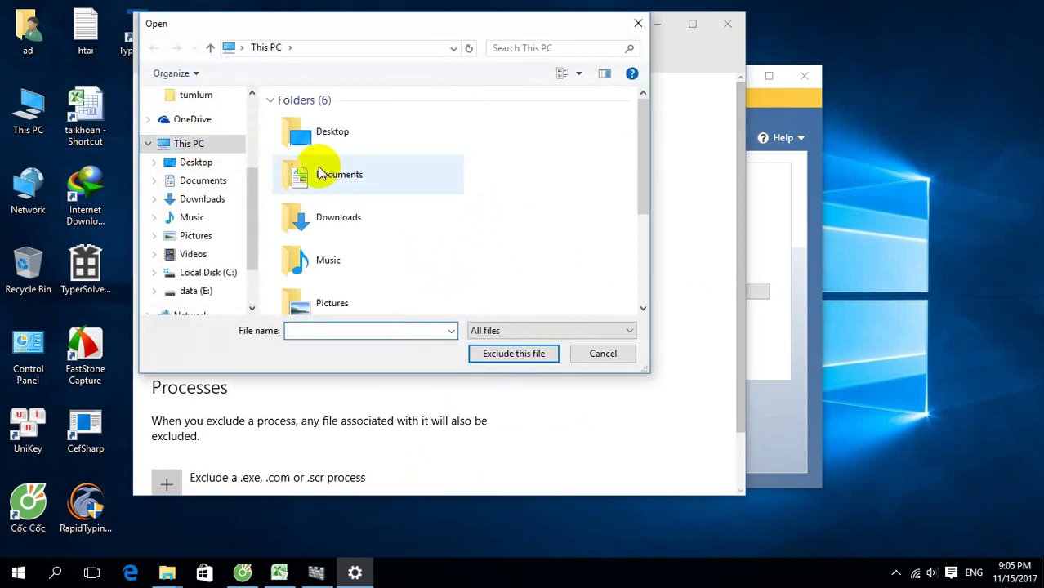
left_click(200, 161)
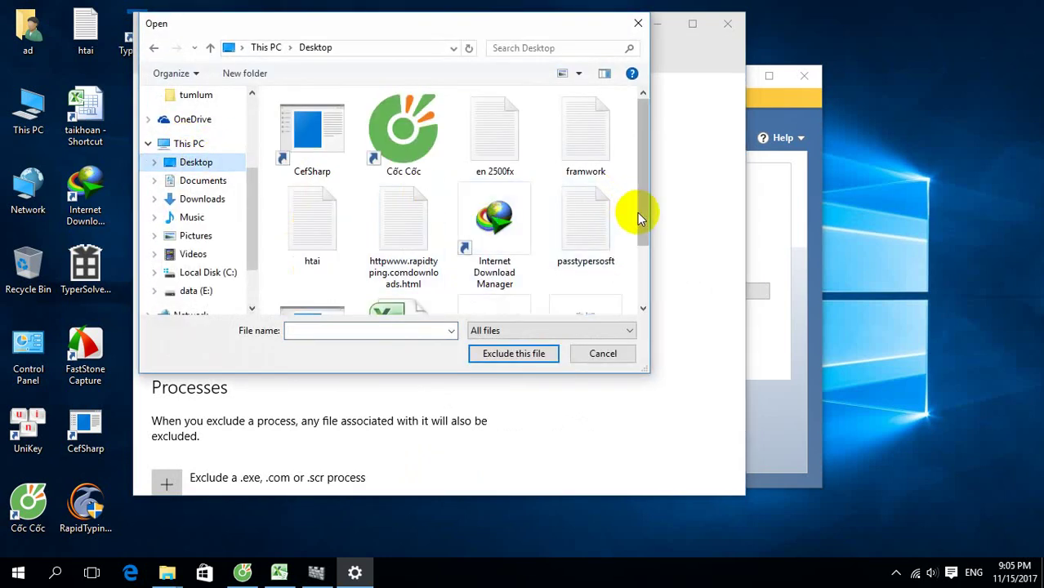
left_click_drag(641, 214, 641, 299)
left_click(494, 253)
left_click(511, 360)
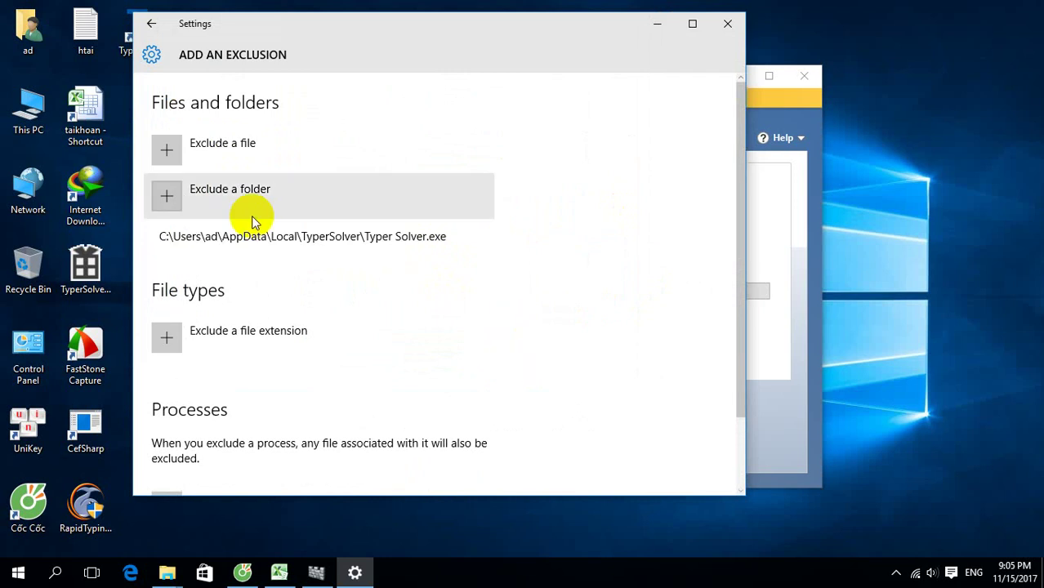
Exclude the TyperSolver folder in the user's AppData\Local directory from Windows Defender scanning and close the settings.
left_click(169, 196)
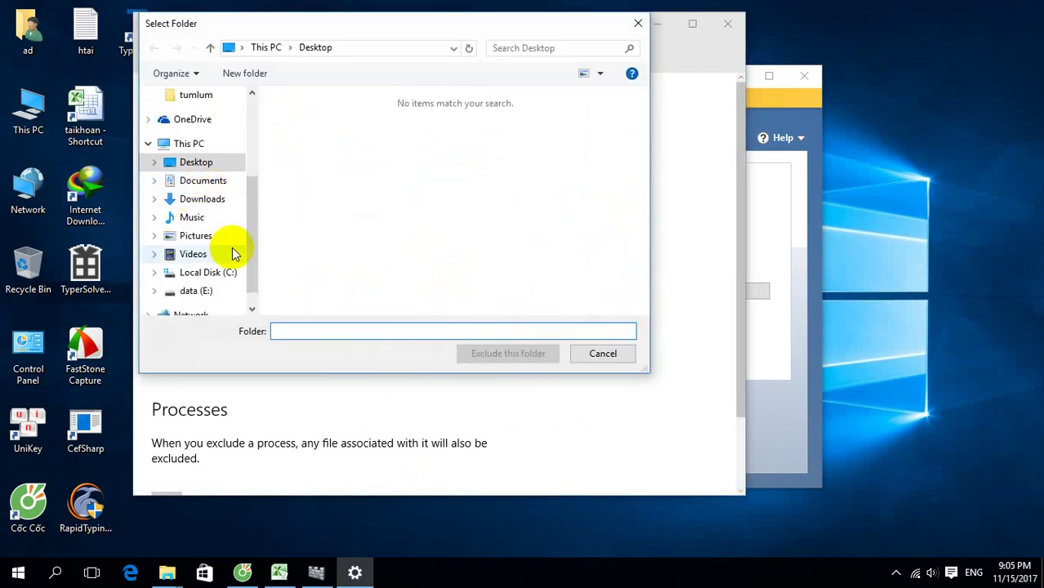
left_click(231, 273)
left_click(302, 216)
double_click(302, 215)
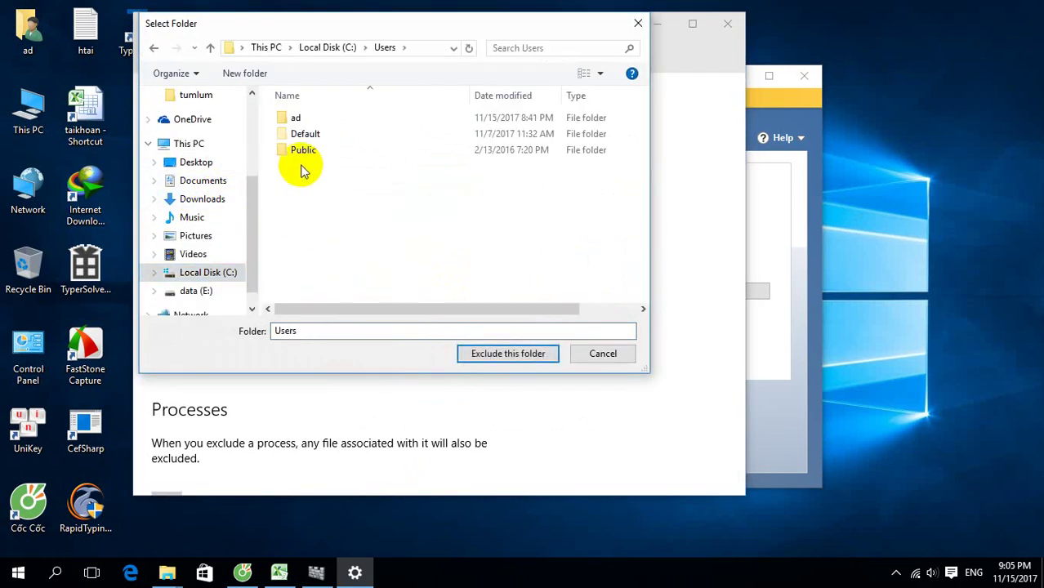
left_click(298, 118)
double_click(298, 118)
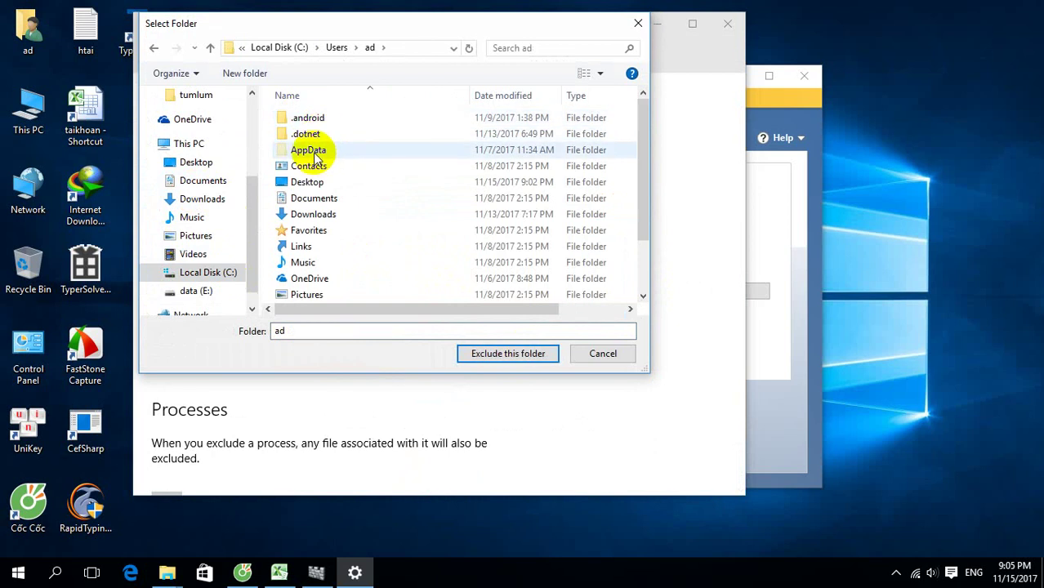
double_click(311, 150)
left_click(309, 120)
double_click(309, 120)
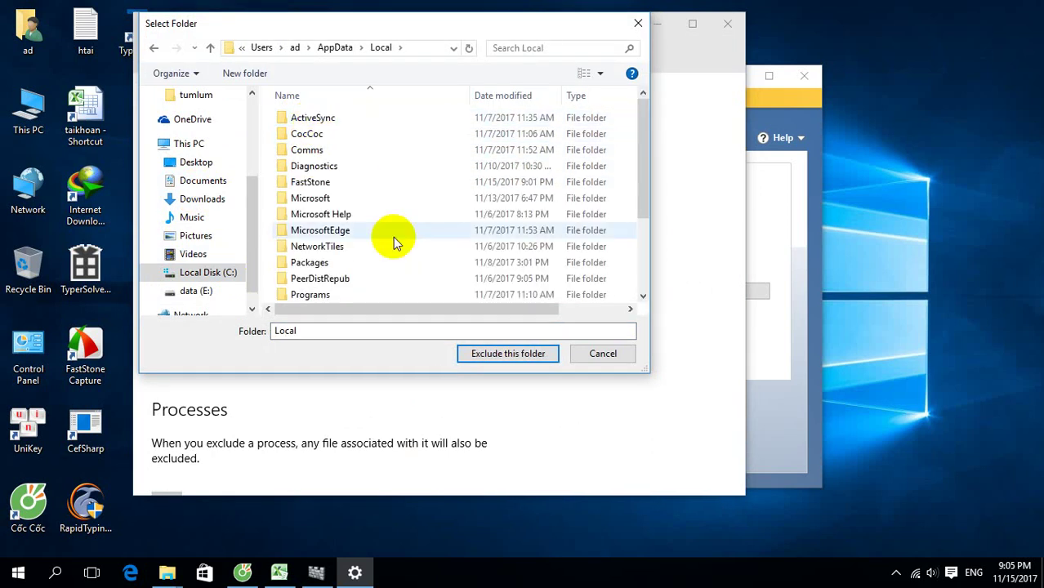
scroll(393, 237, "down", 2)
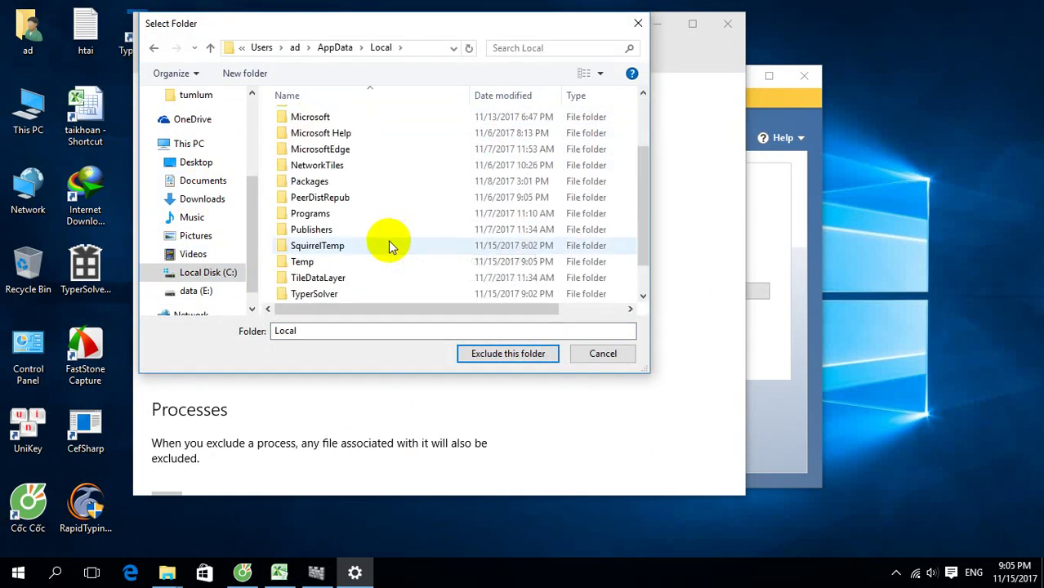
left_click(335, 296)
left_click(508, 354)
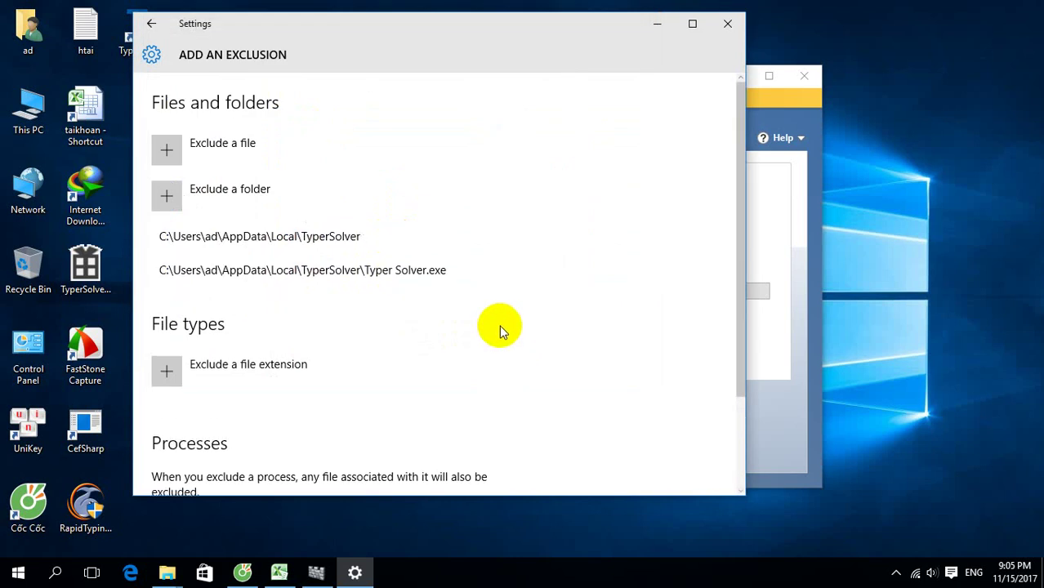
left_click(727, 23)
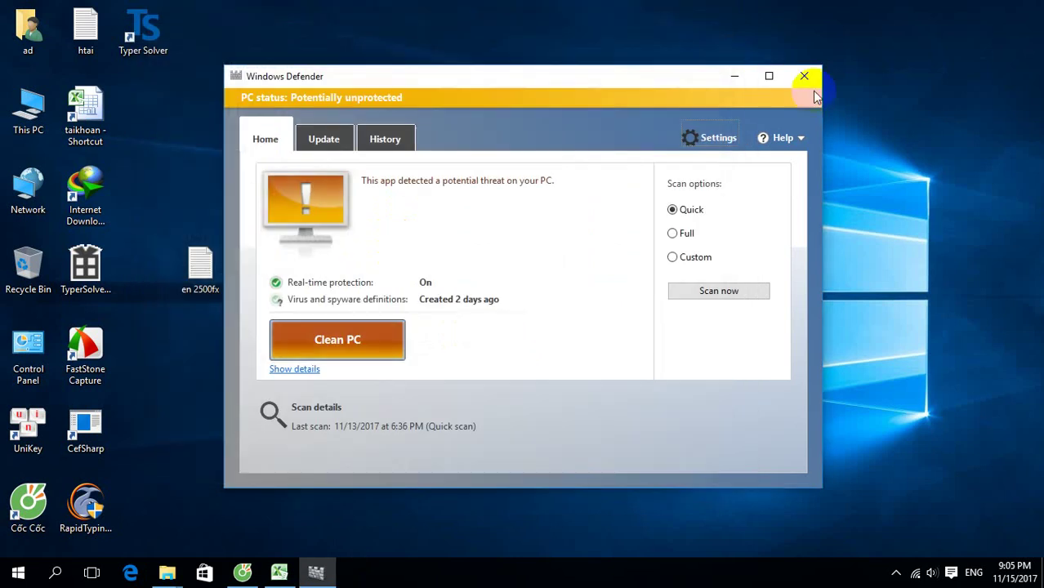
Turn off Windows Defender's Real-time protection, Cloud-based Protection and Automatic sample submission, and close Windows Defender.
left_click(720, 138)
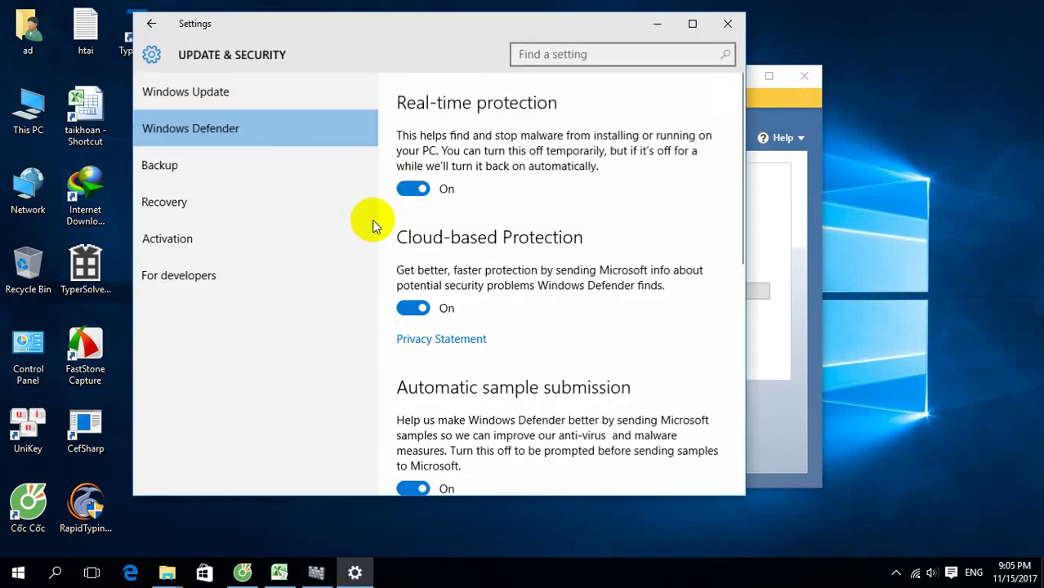
left_click(413, 188)
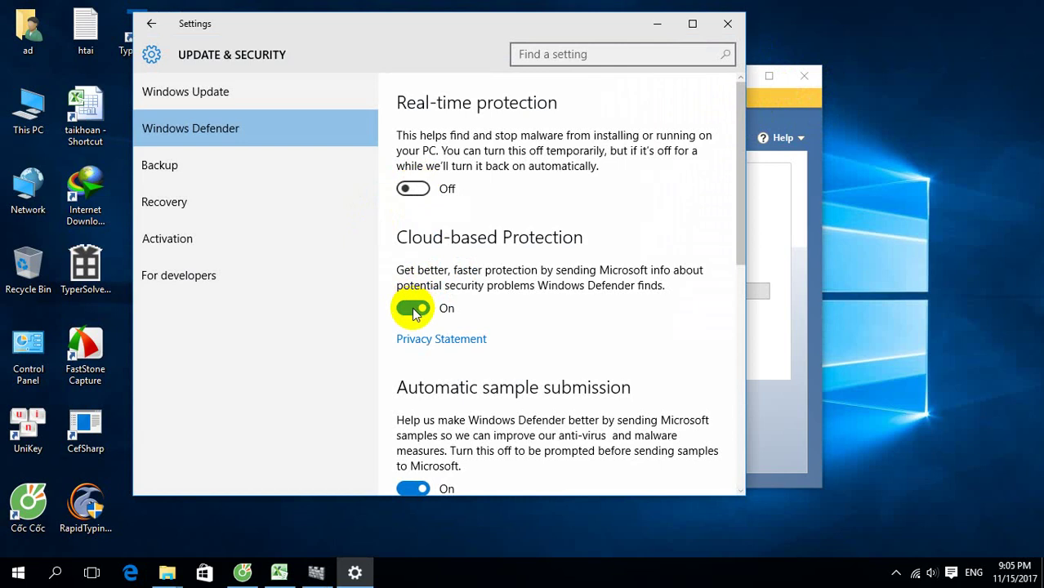
left_click(413, 306)
scroll(459, 357, "down", 3)
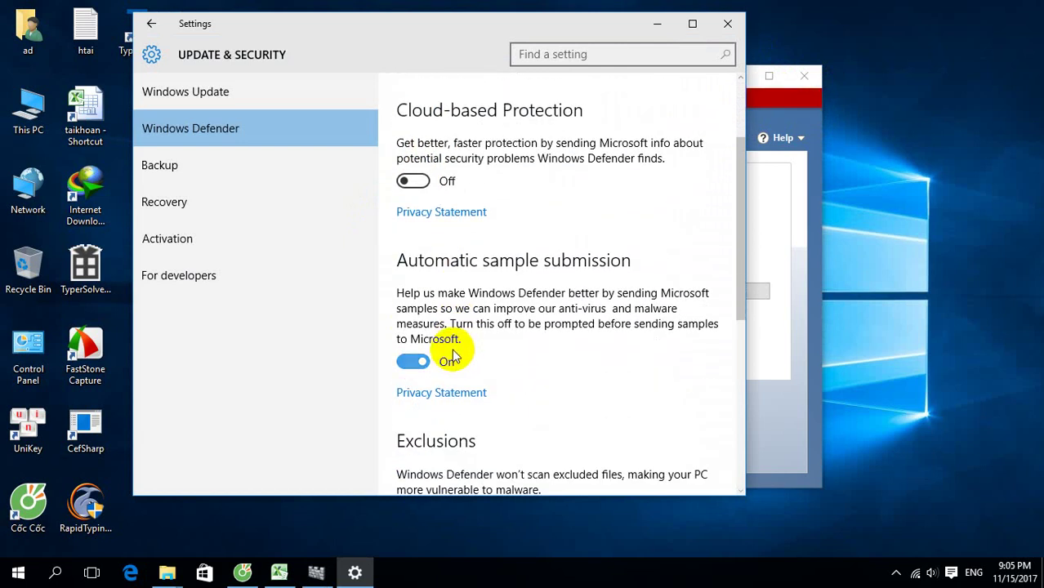
left_click(433, 361)
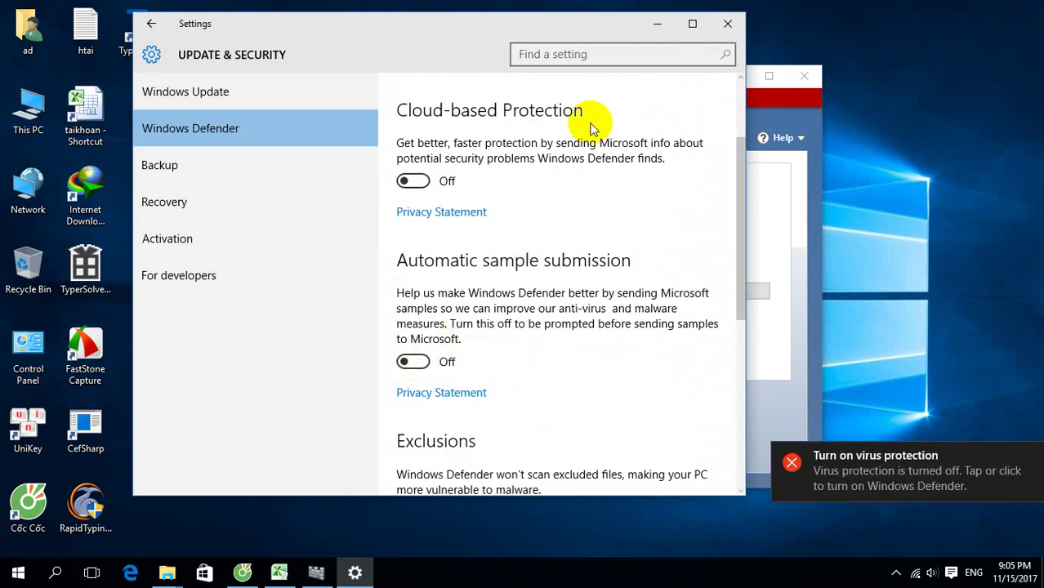
left_click(727, 22)
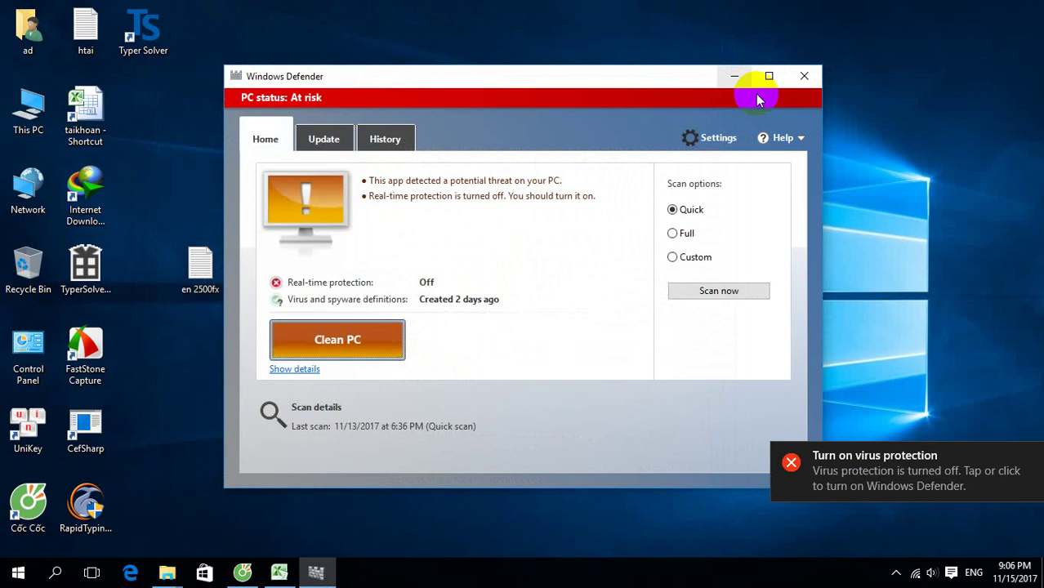
left_click(804, 75)
Run Typer Solver as administrator from the desktop shortcut and open the shortcut's file location.
right_click(149, 30)
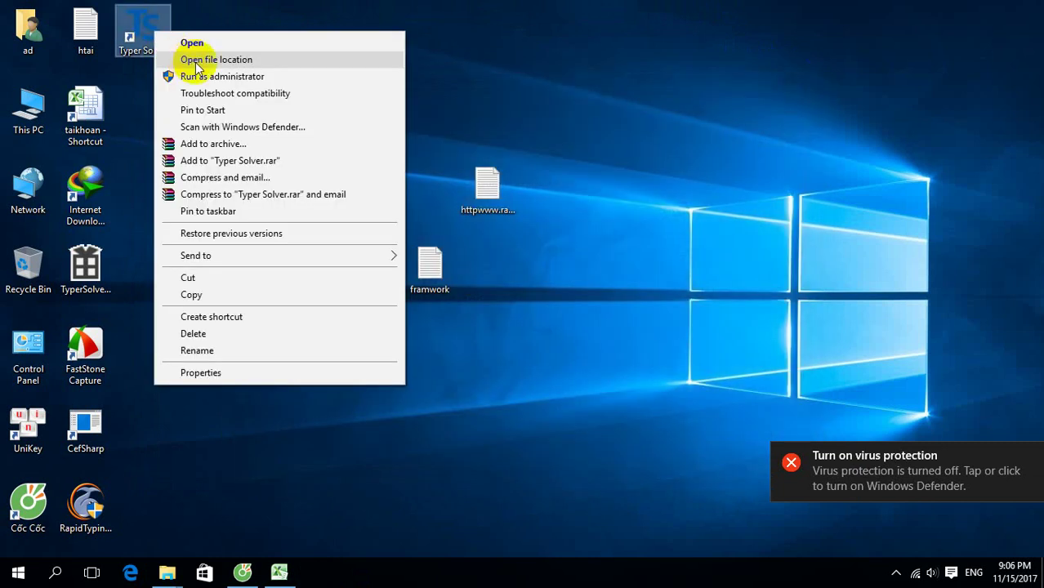
left_click(204, 77)
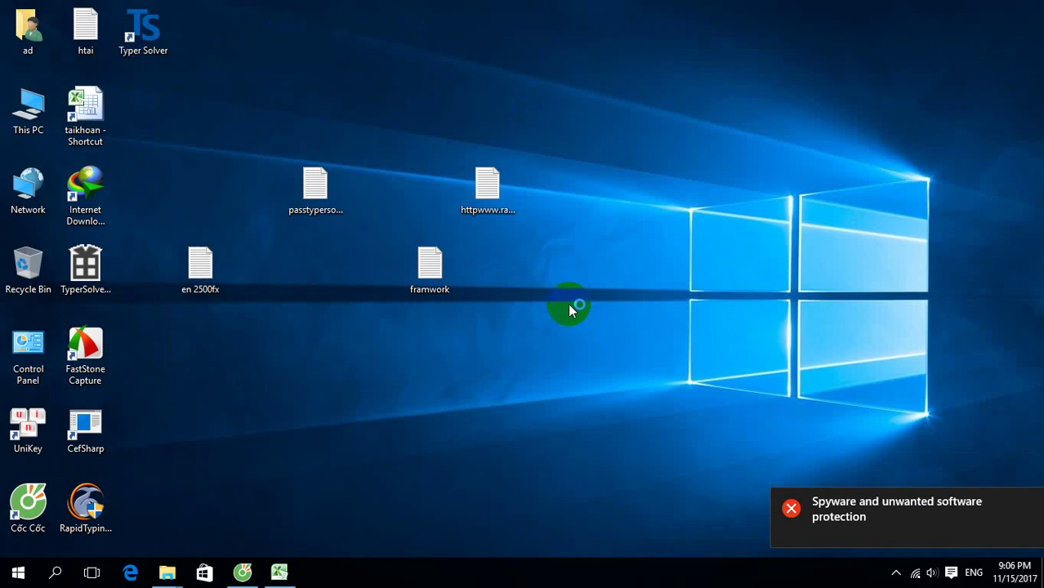
right_click(155, 38)
left_click(248, 66)
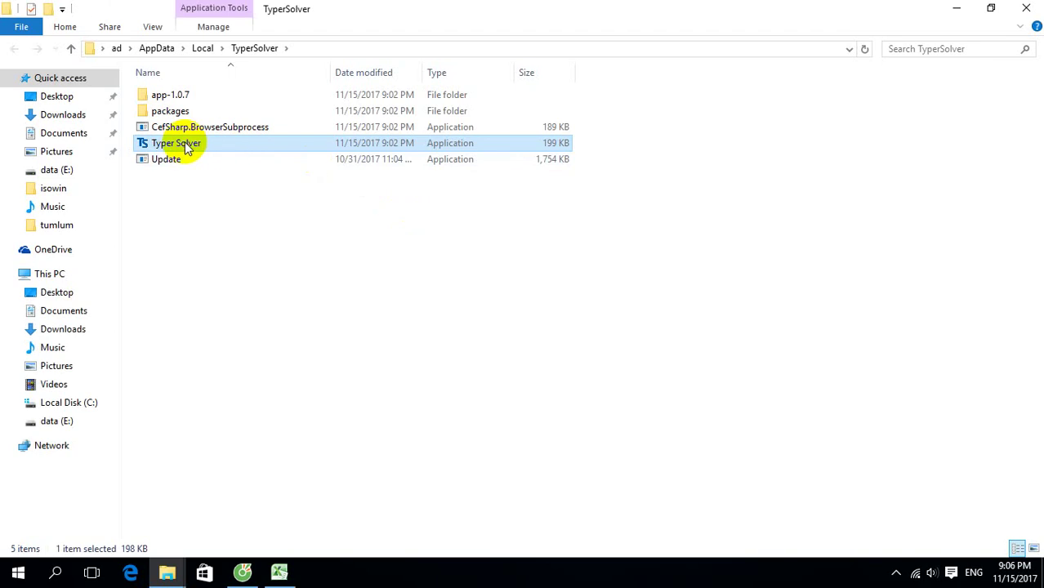
Try to start the Typer Solver application in the TyperSolver folder, both normally and as administrator.
double_click(192, 144)
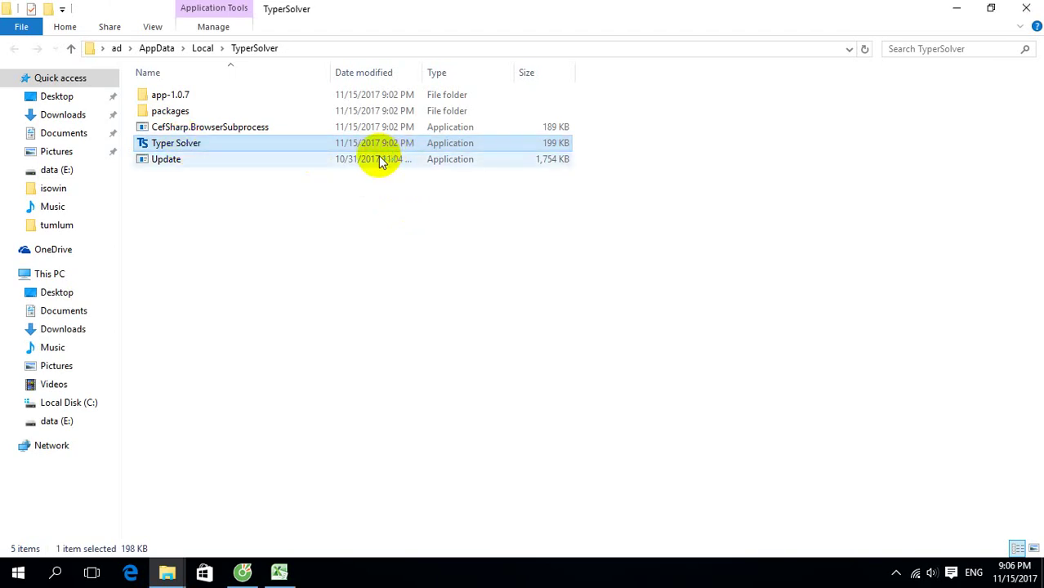
right_click(153, 140)
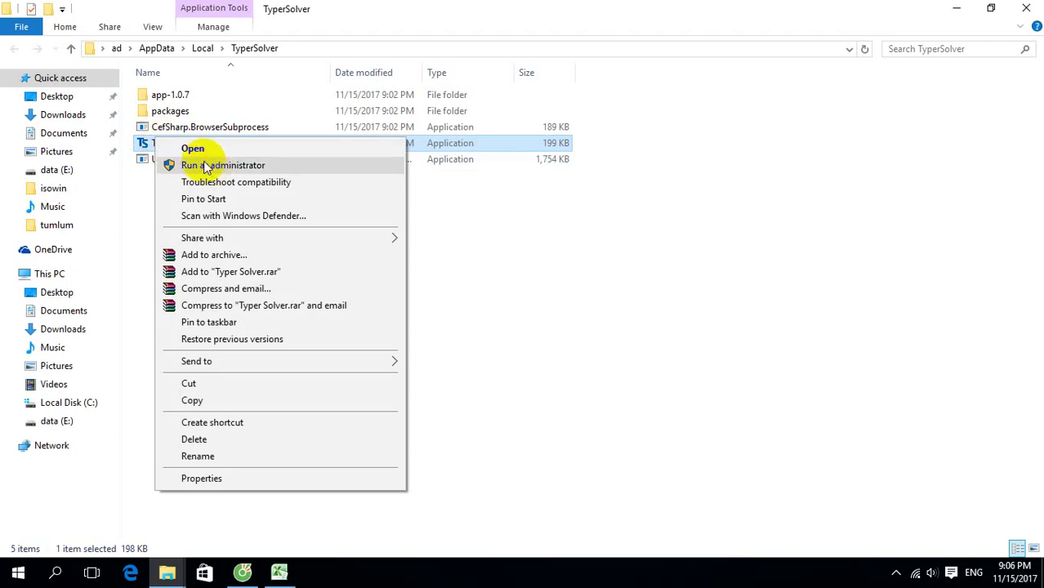
left_click(206, 166)
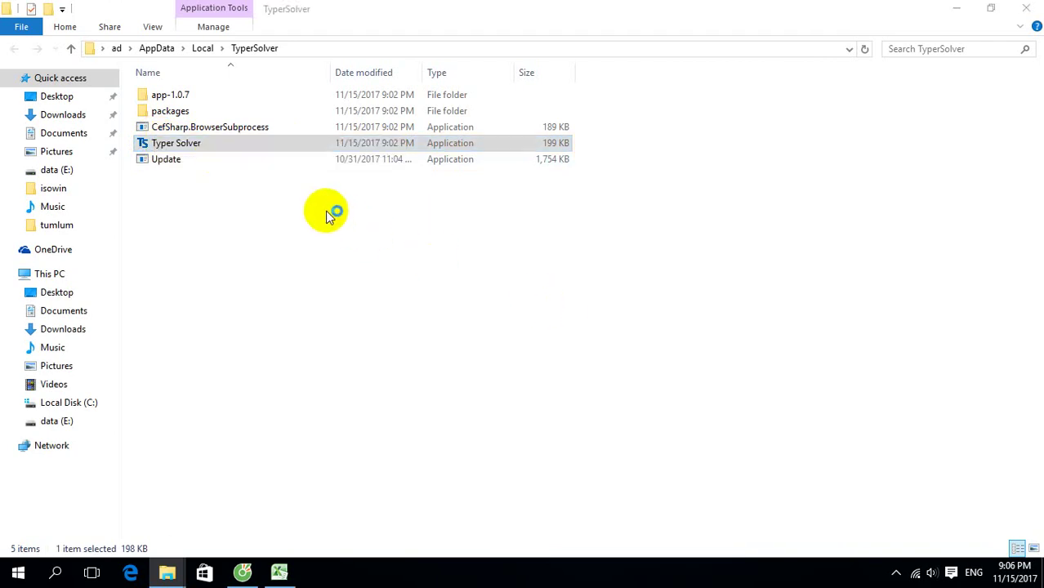
Run the Update application in the TyperSolver folder and try launching Typer Solver again, normally and as administrator.
right_click(167, 160)
left_click(211, 165)
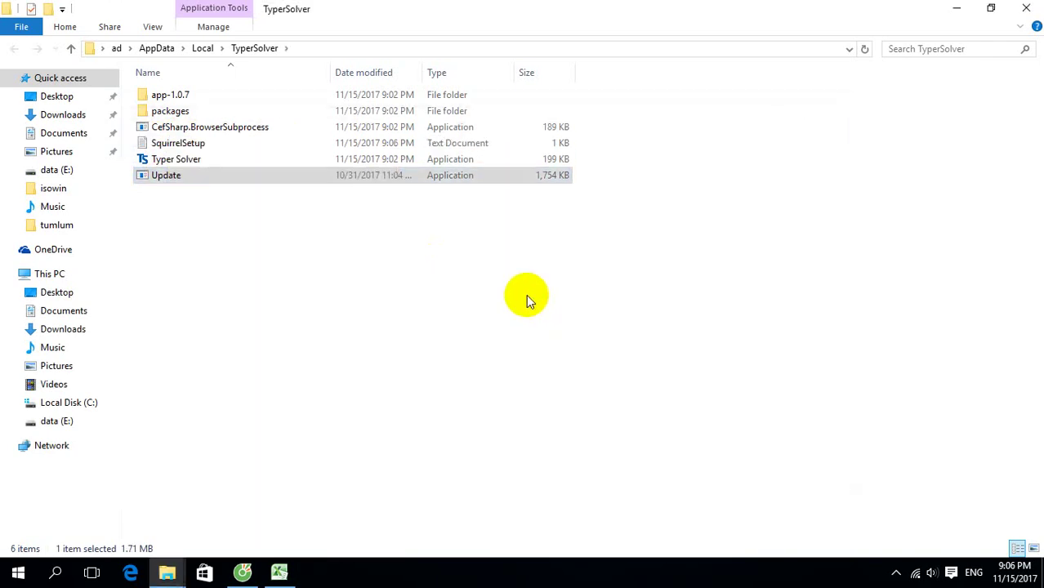
double_click(196, 161)
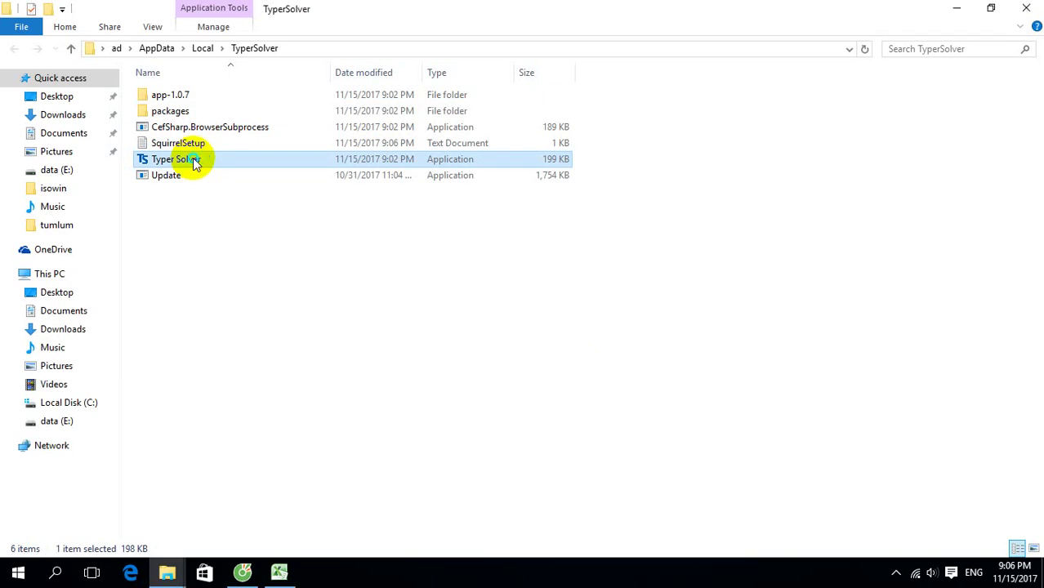
right_click(196, 161)
left_click(229, 186)
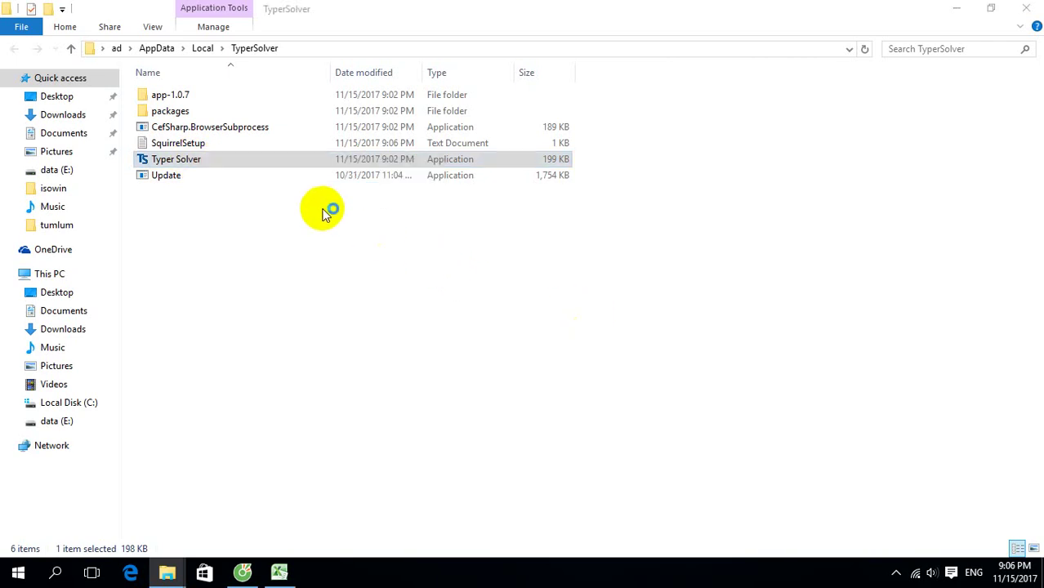
Read the SquirrelSetup text file, then close it and the TyperSolver folder.
double_click(193, 146)
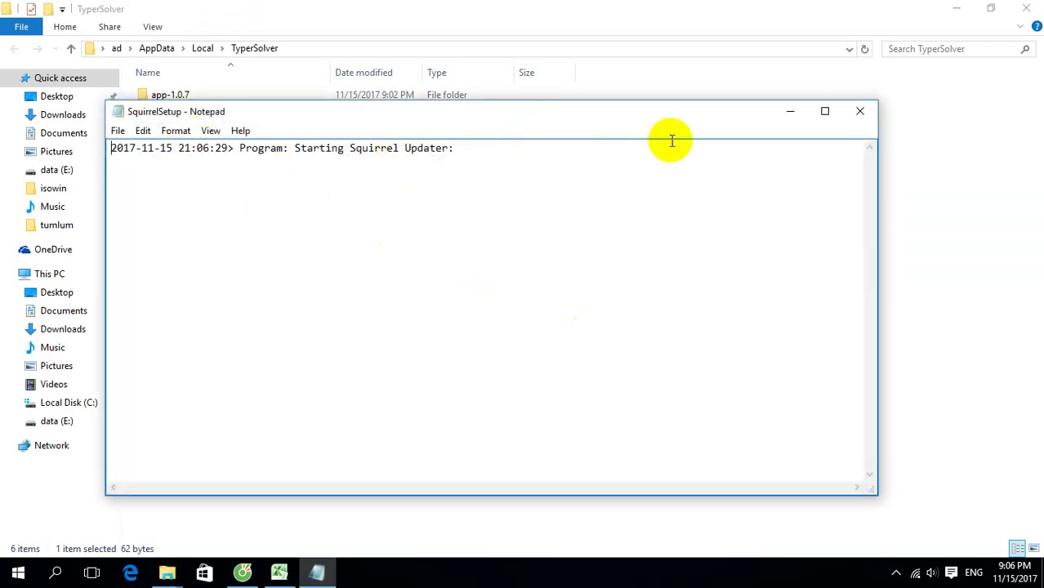
left_click(860, 112)
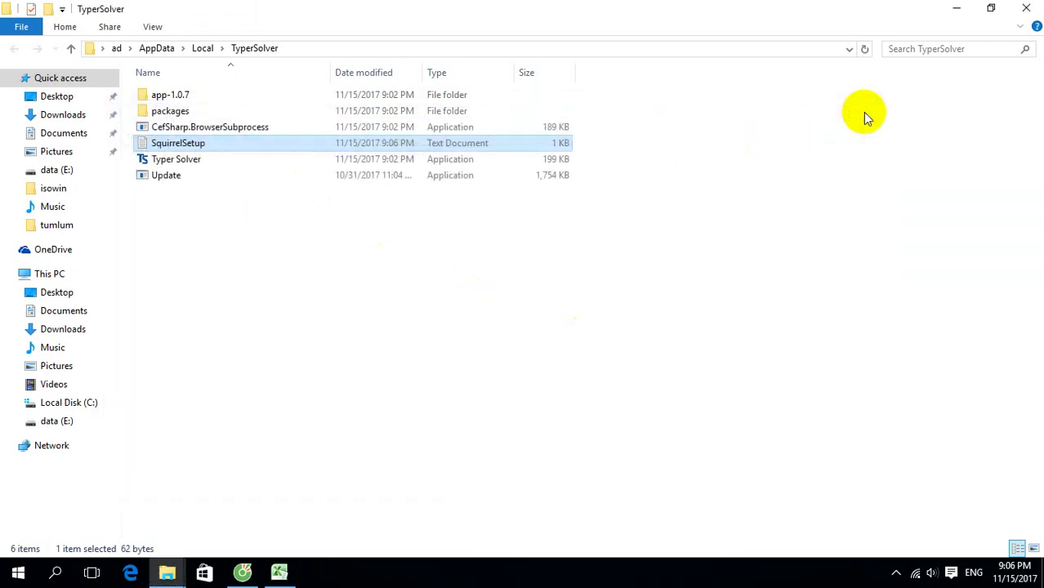
left_click(1028, 7)
Uninstall Typer Solver from the installed programs in Control Panel, then close the Programs and Features window.
double_click(28, 358)
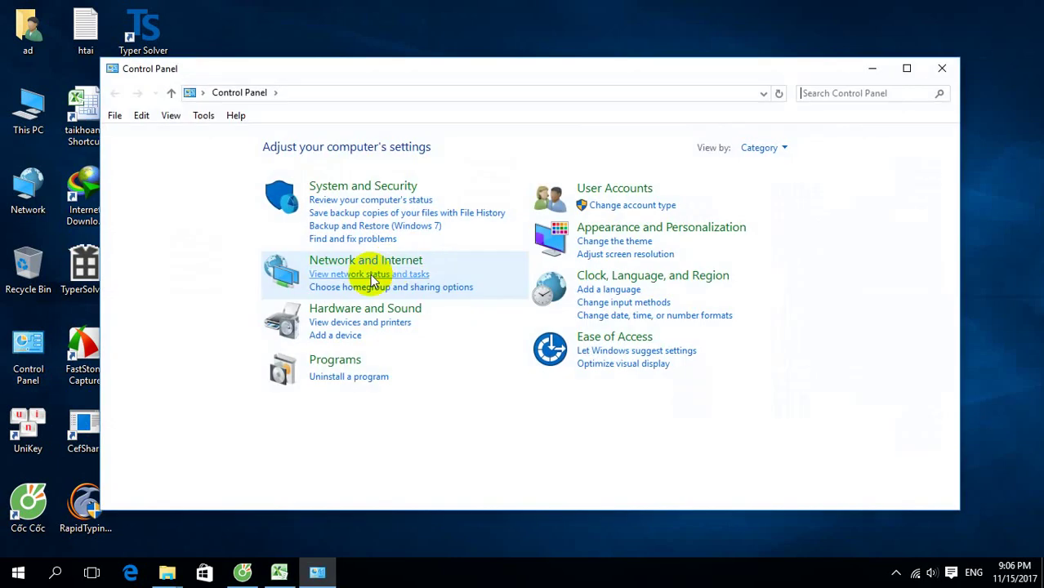
left_click(340, 375)
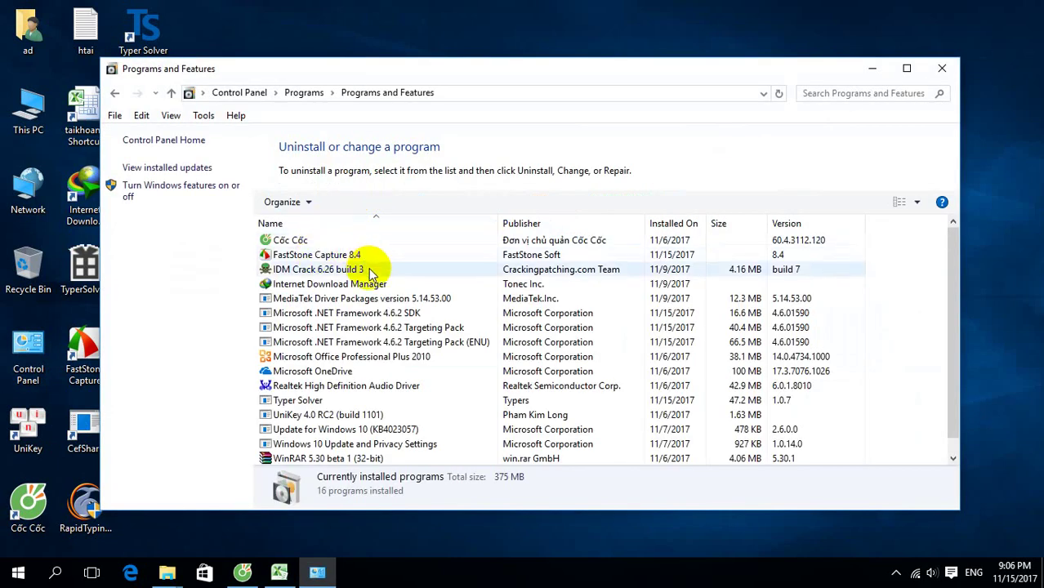
scroll(372, 269, "down", 1)
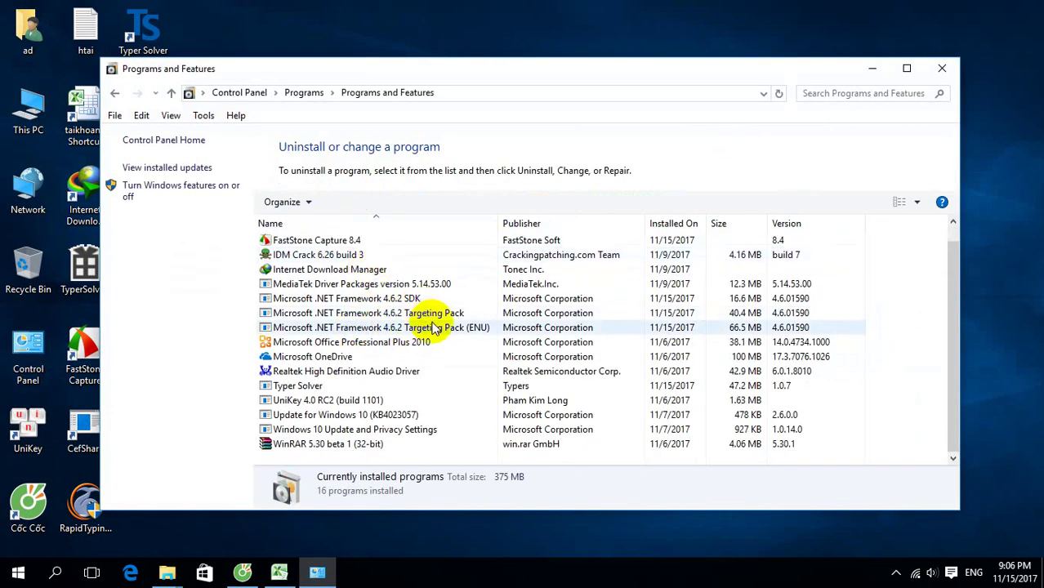
right_click(331, 387)
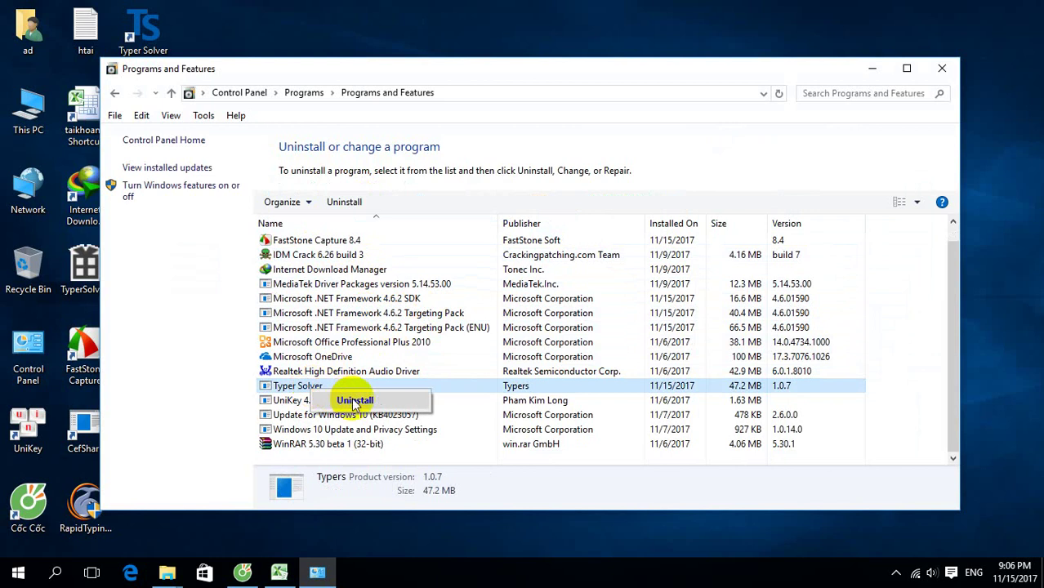
left_click(354, 401)
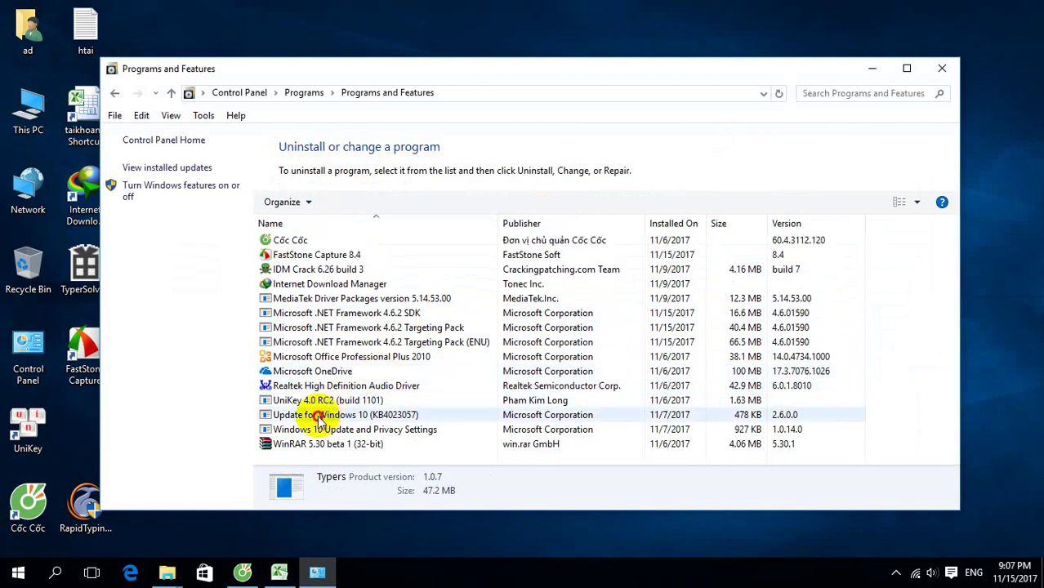
left_click(318, 417)
left_click(320, 431)
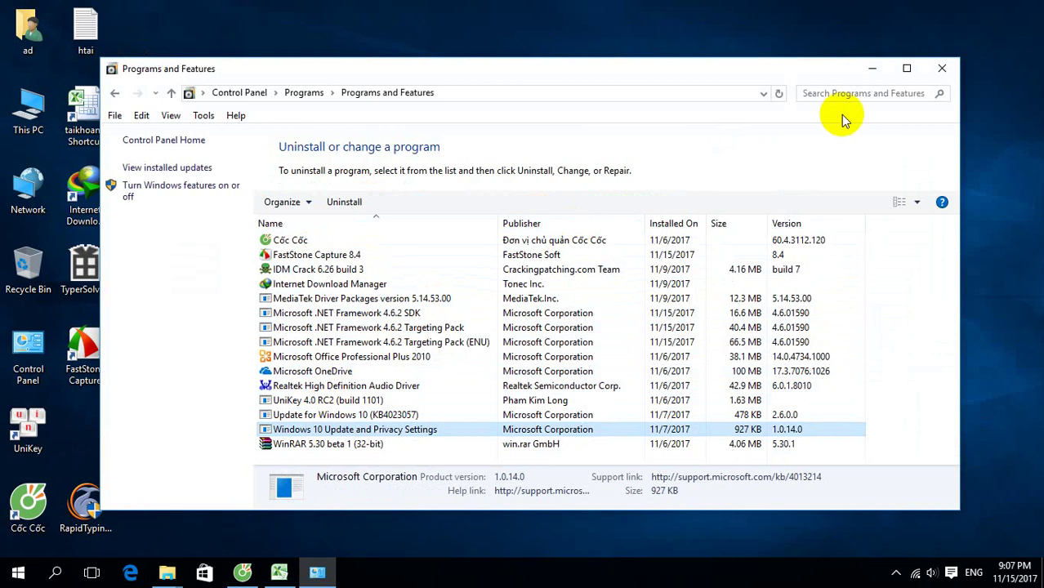
left_click(942, 67)
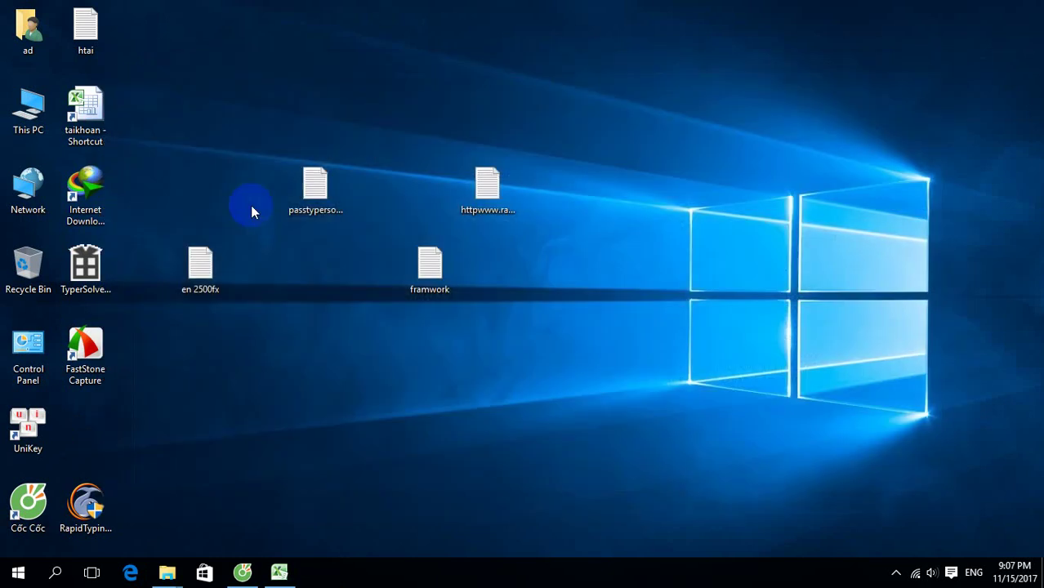
Reinstall Typer Solver by running the TyperSolver_Setup installer on the desktop.
right_click(98, 284)
left_click(150, 164)
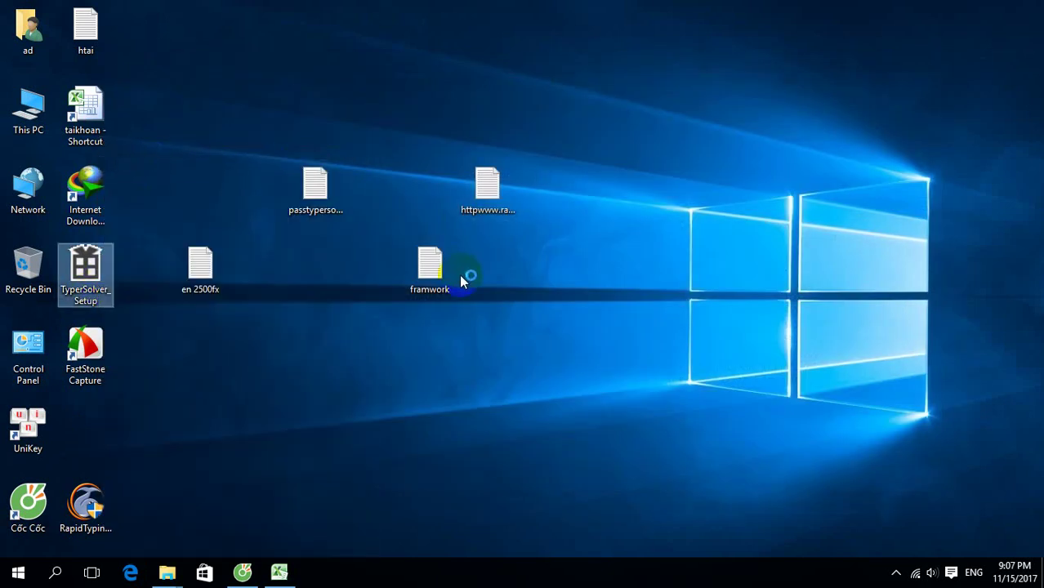
left_click(563, 314)
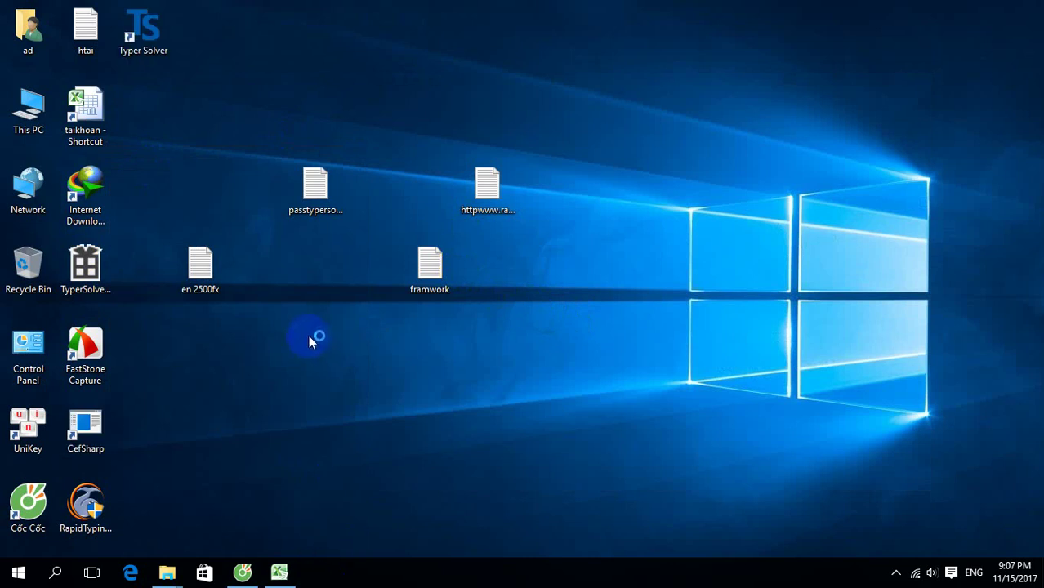
Try launching Typer Solver from its desktop shortcut, then check the TyperSupport request page in the Cốc Cốc browser and minimize it.
right_click(149, 39)
left_click(200, 84)
left_click(243, 572)
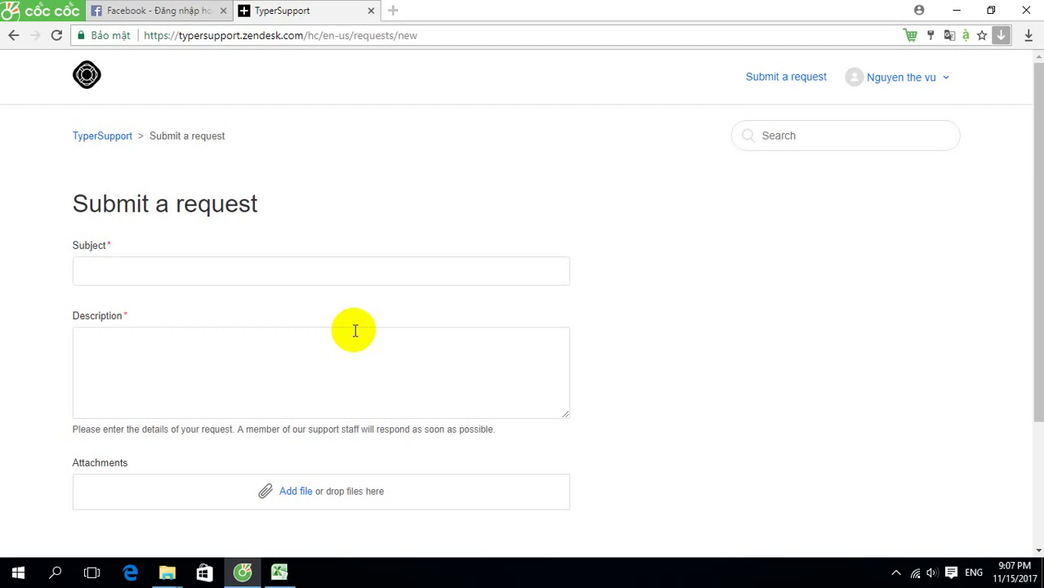
left_click(955, 11)
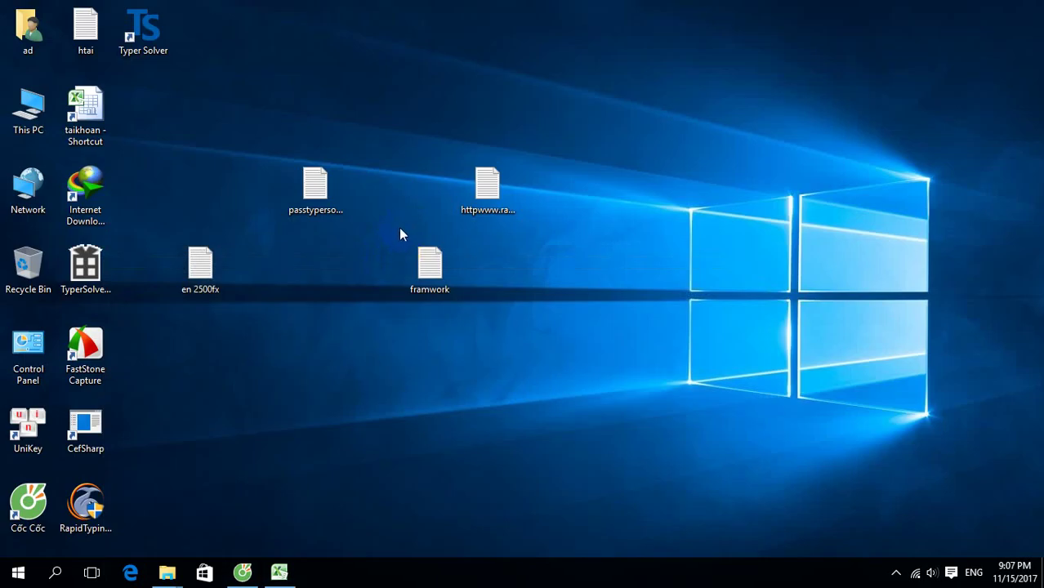
Review the list of installed programs in Control Panel, including the .NET Framework 4.6.2 and Typer Solver entries, and close it.
double_click(25, 353)
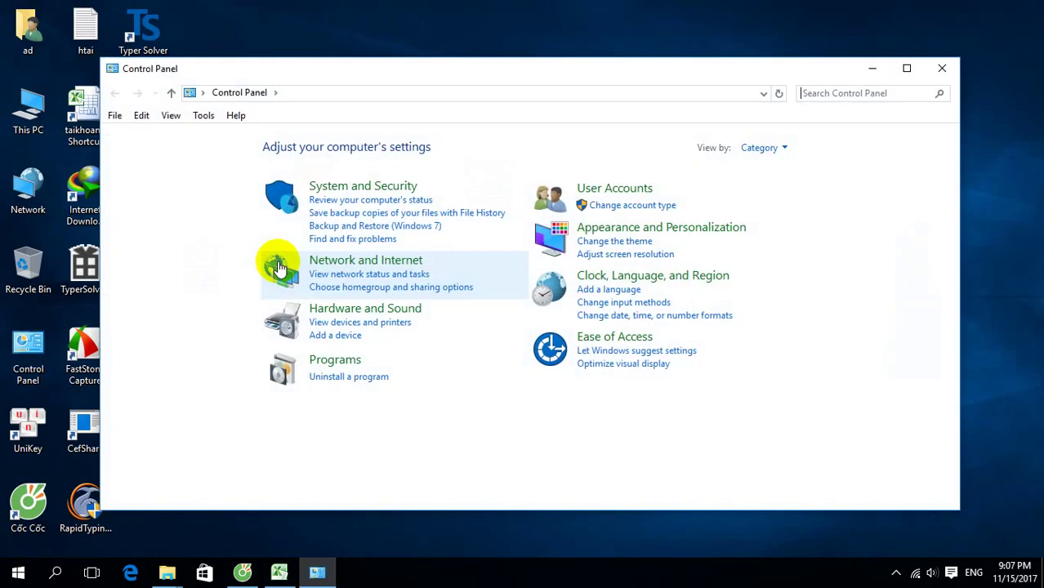
left_click(361, 380)
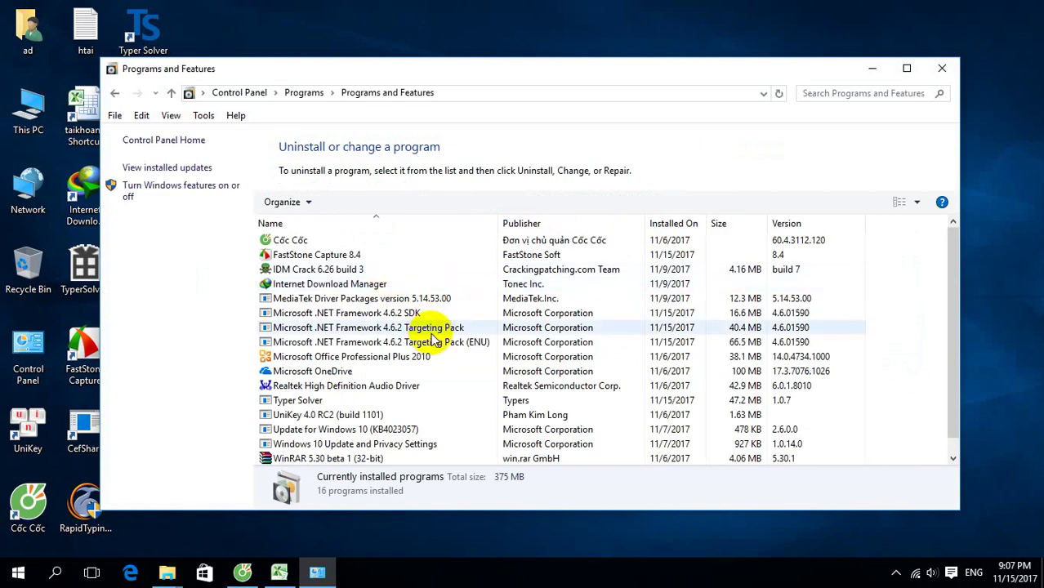
scroll(431, 343, "down", 1)
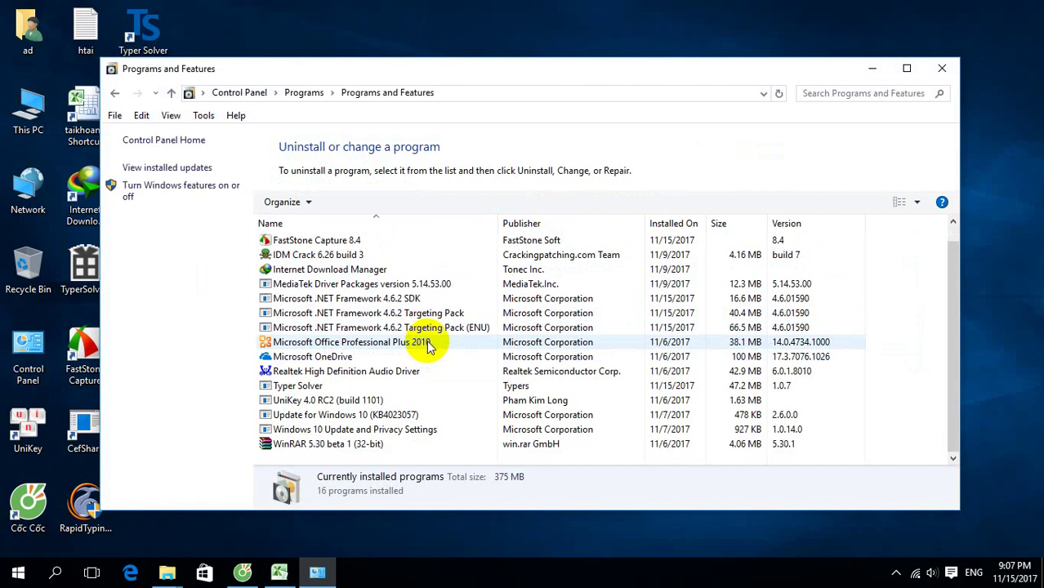
scroll(426, 347, "up", 1)
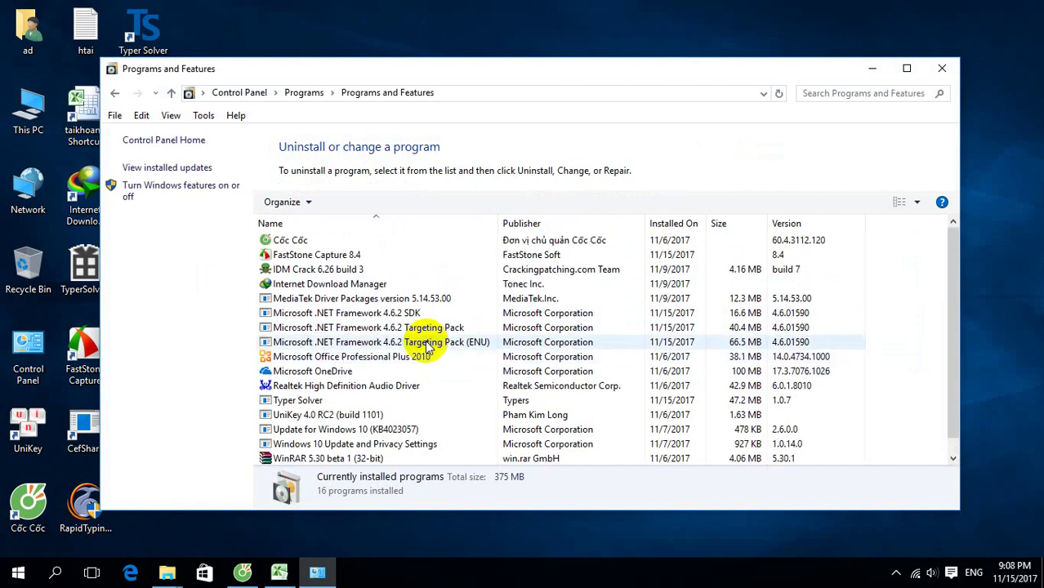
left_click(942, 69)
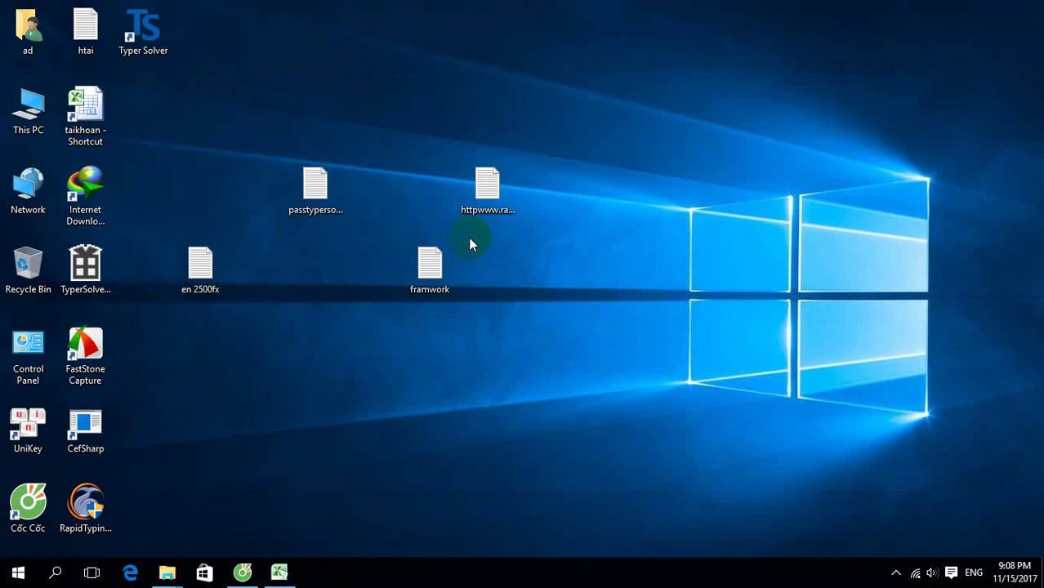
right_click(617, 172)
left_click(659, 217)
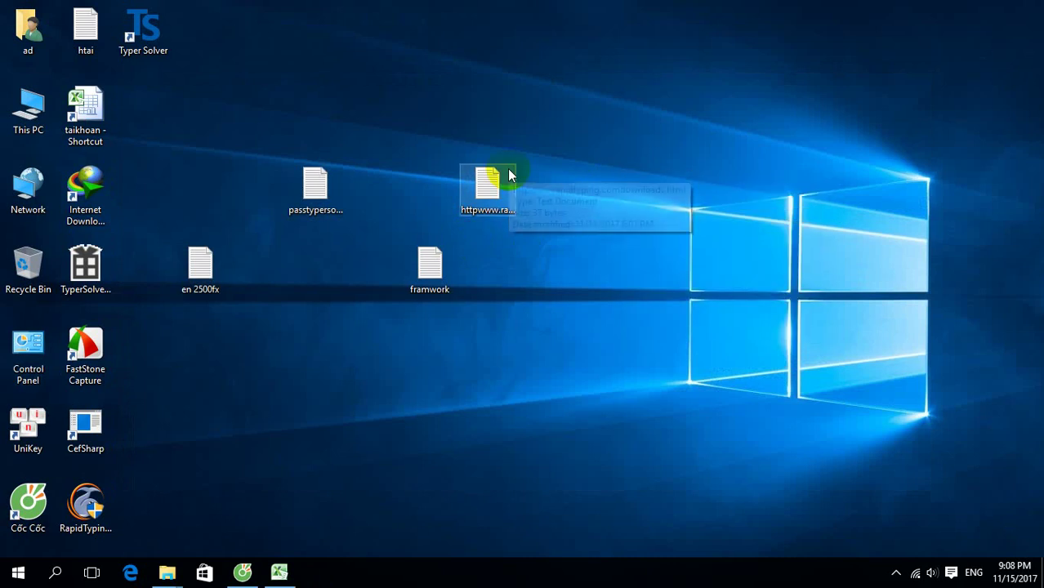